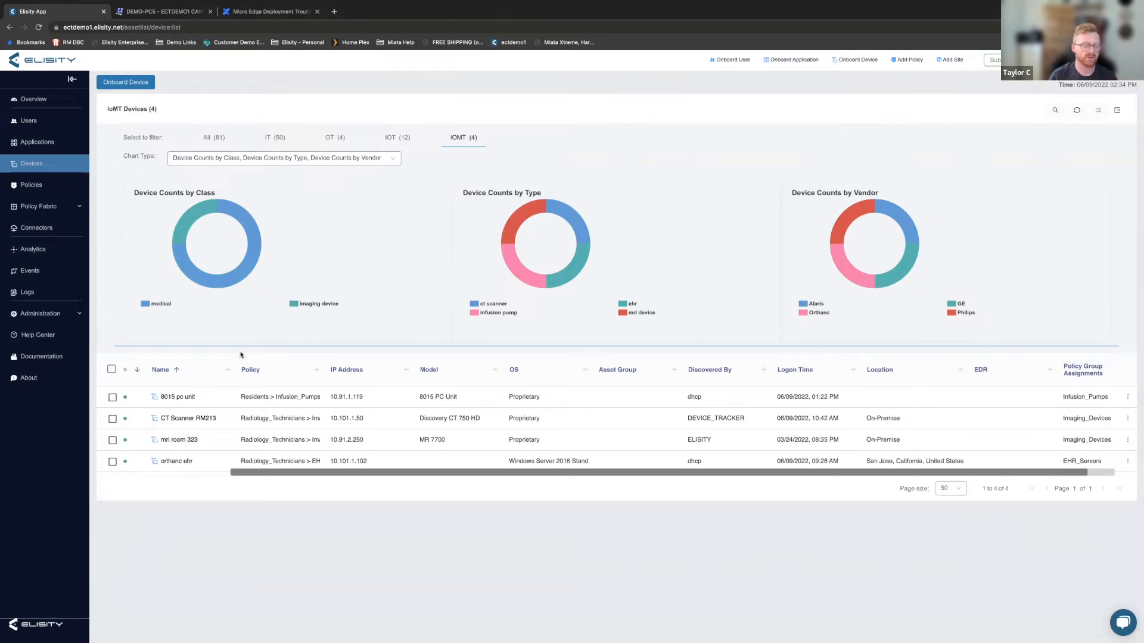
- Review the full asset details and applied policies of the CT Scanner RM213 device, and close its details
click(181, 420)
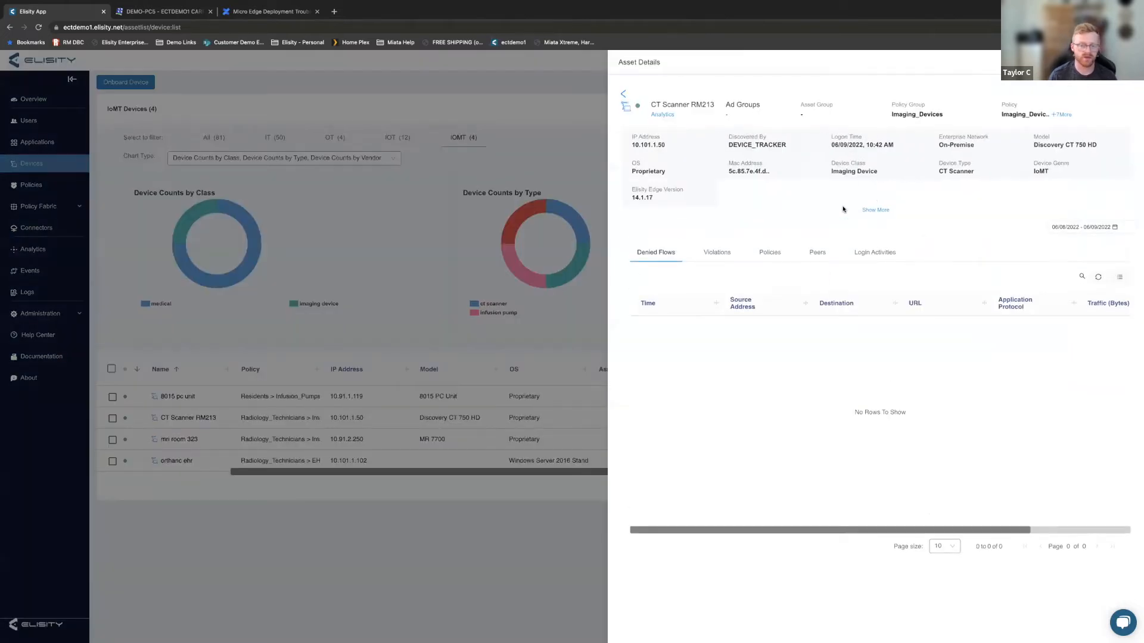
click(875, 210)
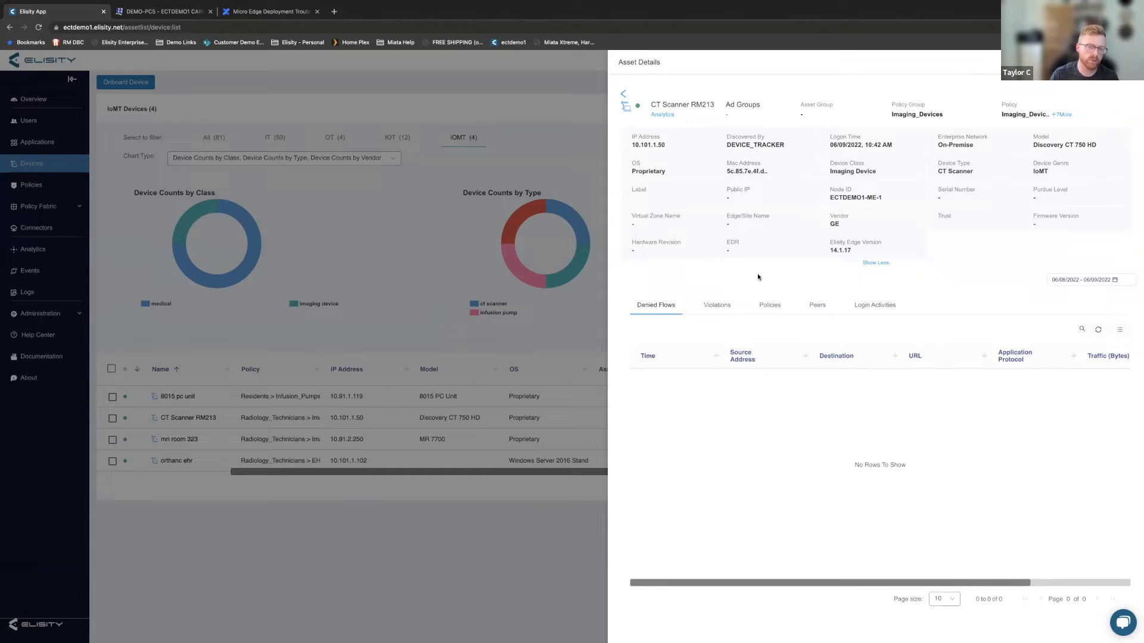
click(765, 306)
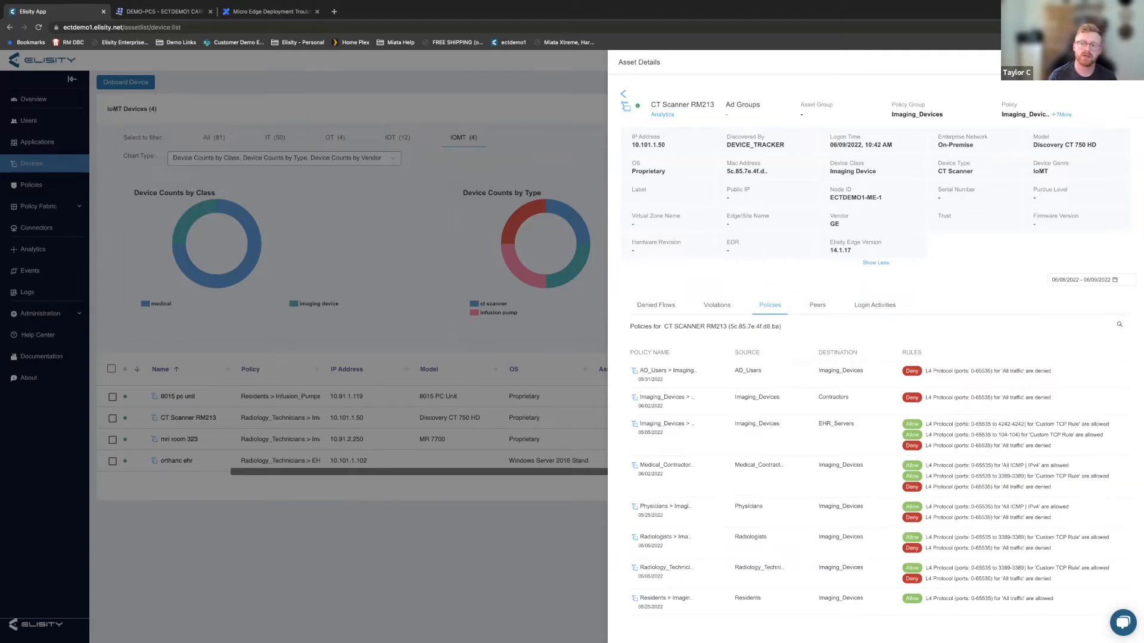
click(1125, 62)
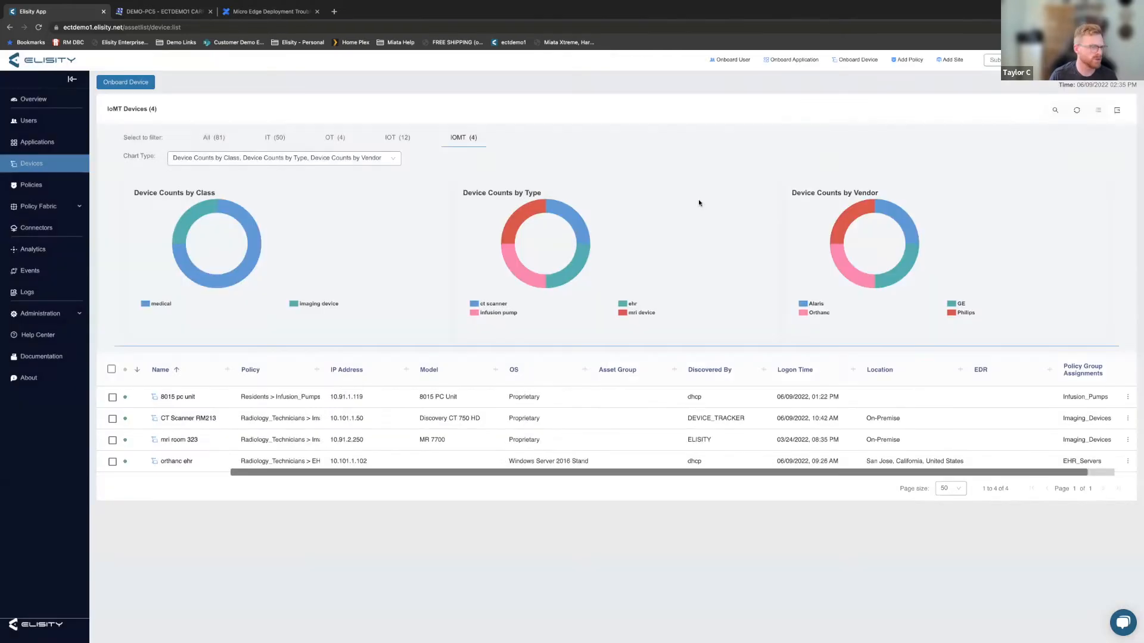
- Review the policy group, applied policies and full details of the radiologist user connected through DEMO1-PC5
click(34, 121)
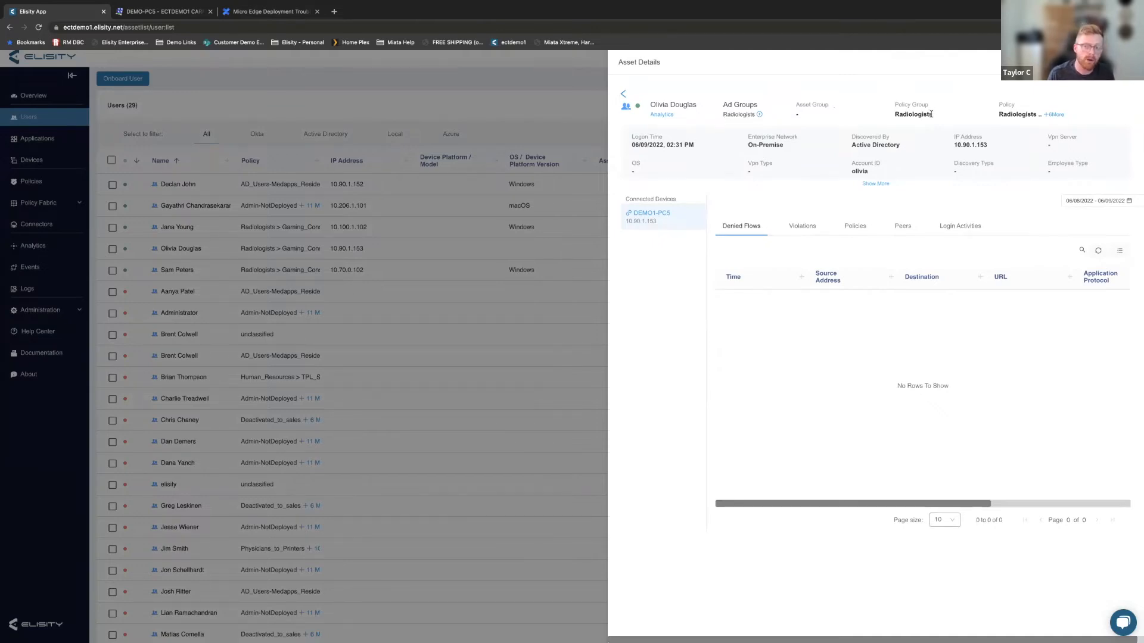
drag(933, 114, 884, 114)
click(883, 114)
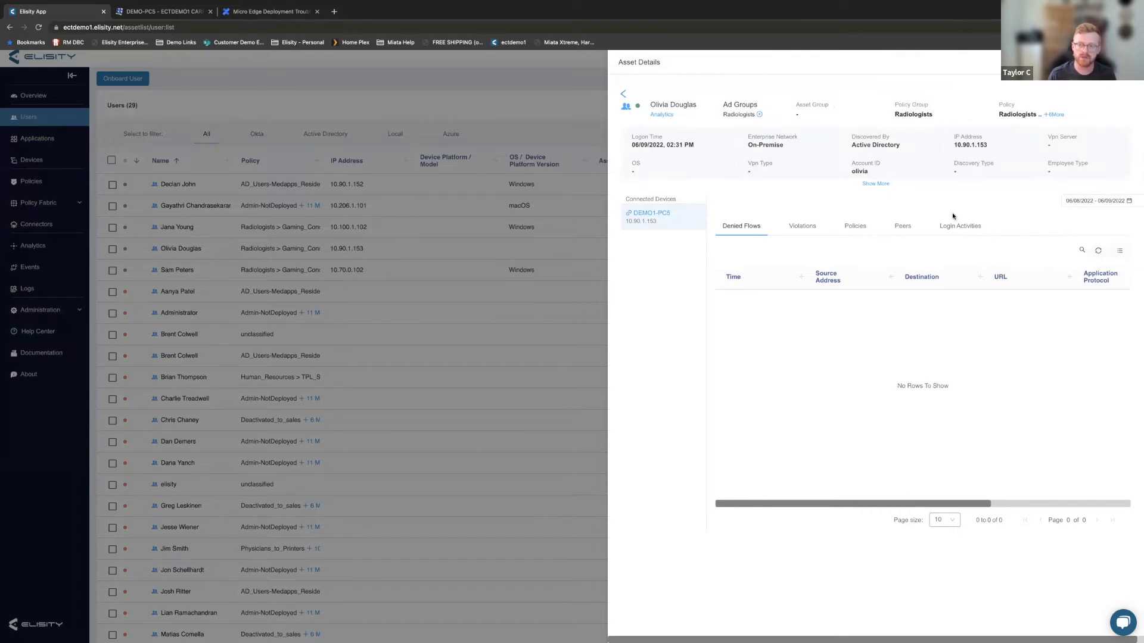
click(856, 227)
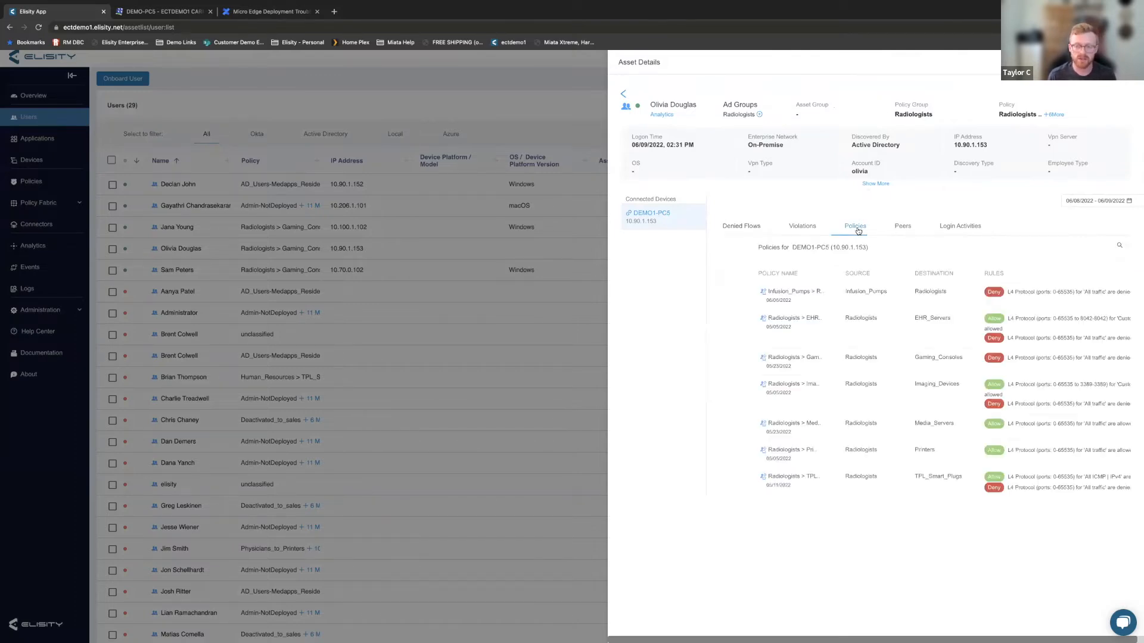
click(873, 184)
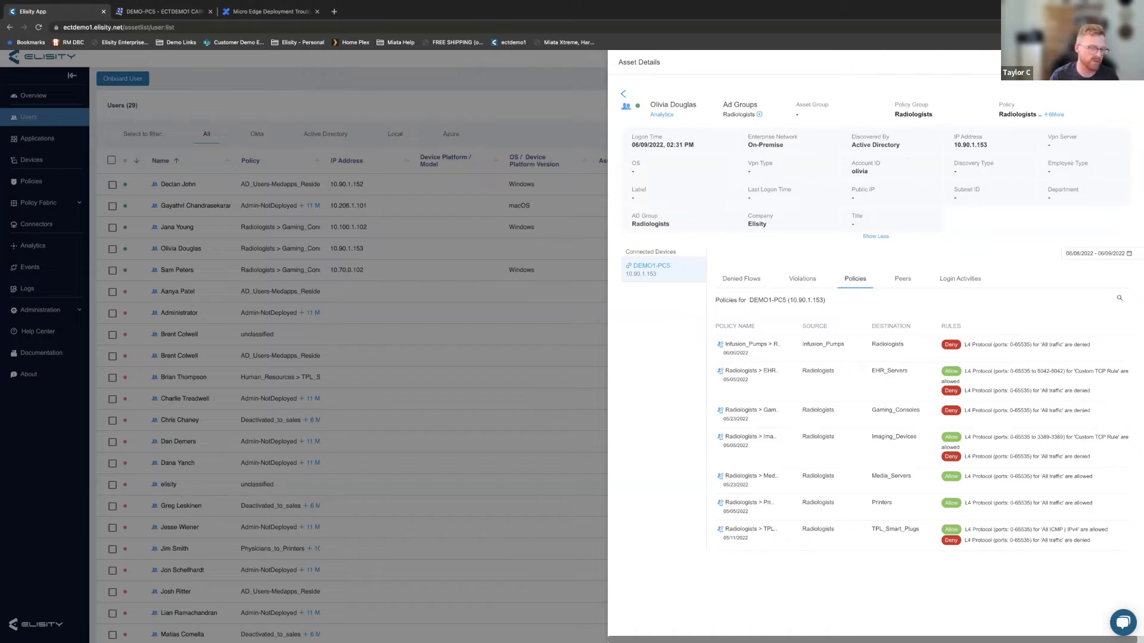
key(Escape)
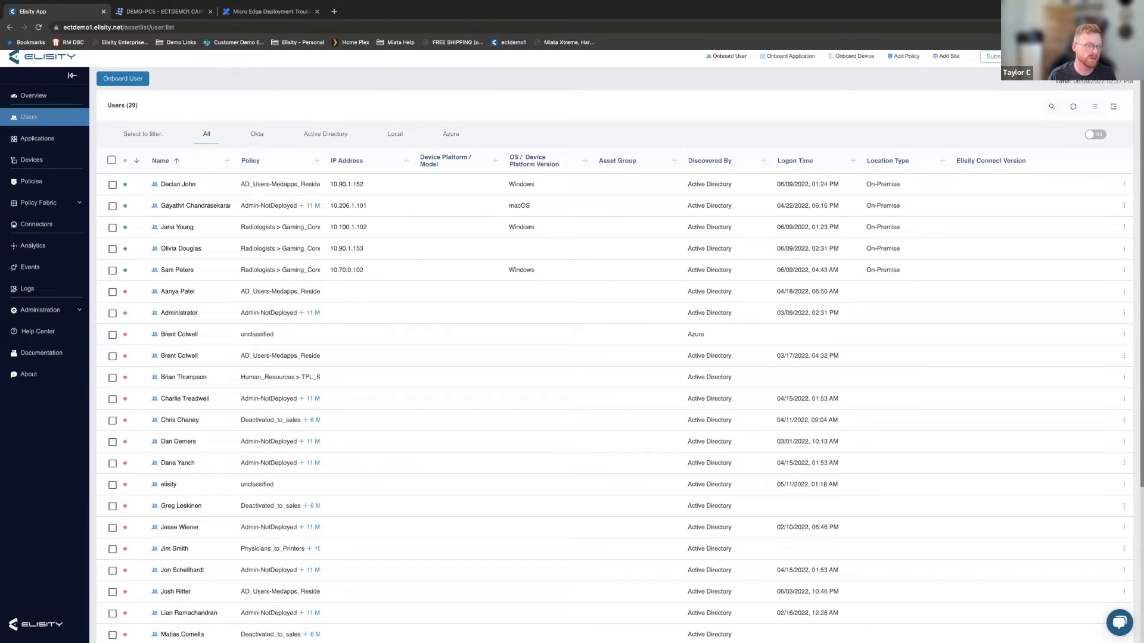
- Filter the policy matrix by source Radiologist and open the Radiologists > EHR_Servers policy
click(31, 182)
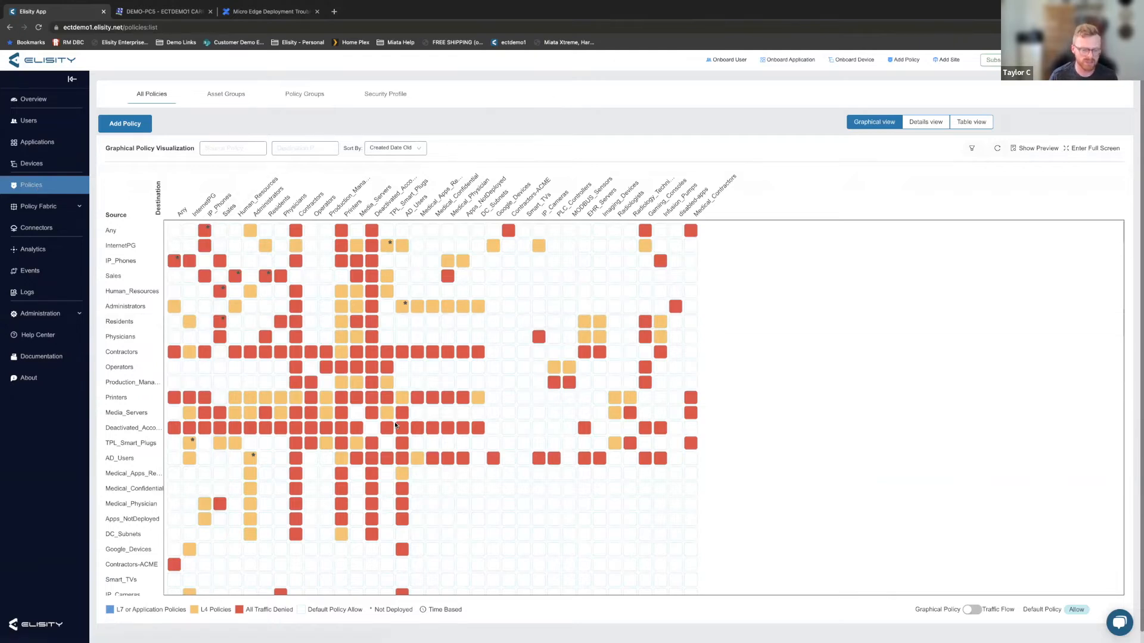
scroll(298, 477, down, 2)
scroll(219, 442, down, 3)
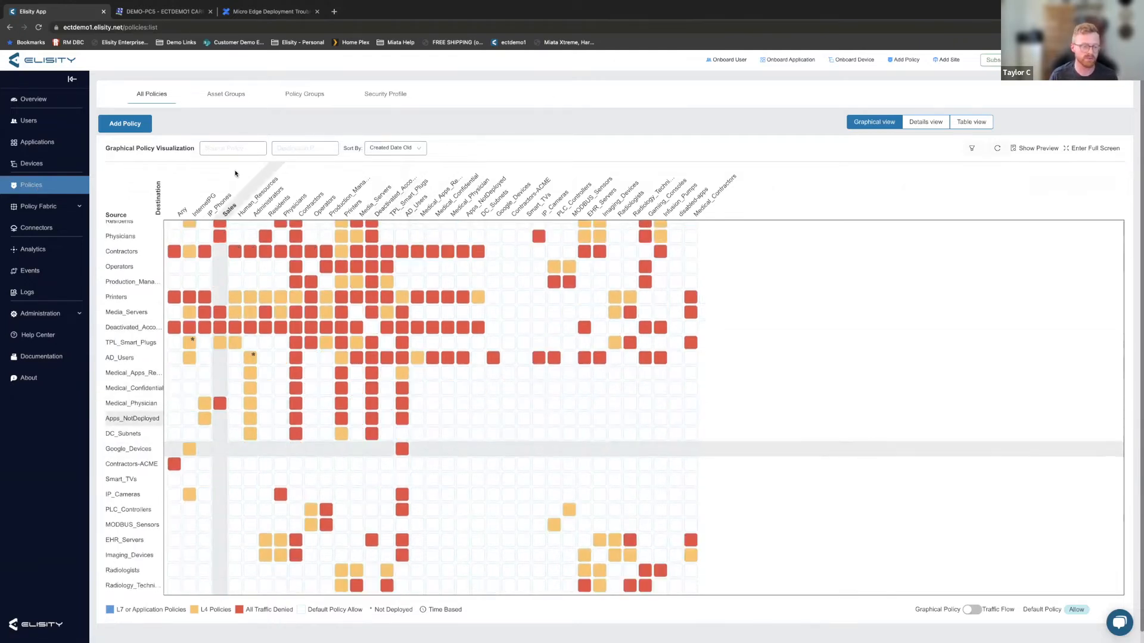
scroll(224, 239, up, 5)
text(Radiolo)
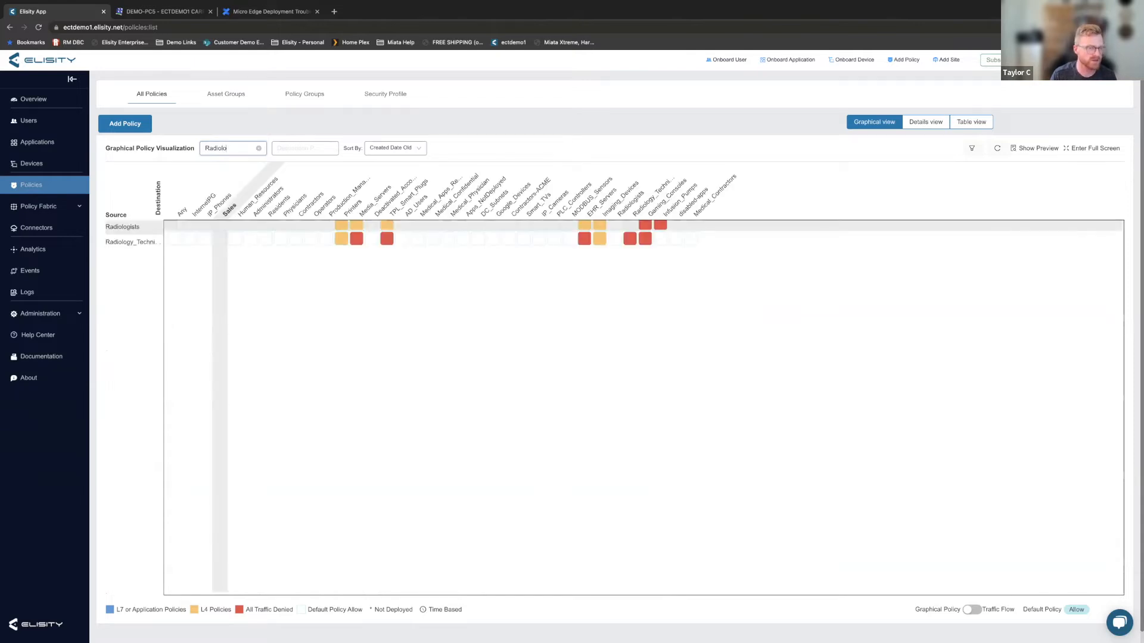
text(gist)
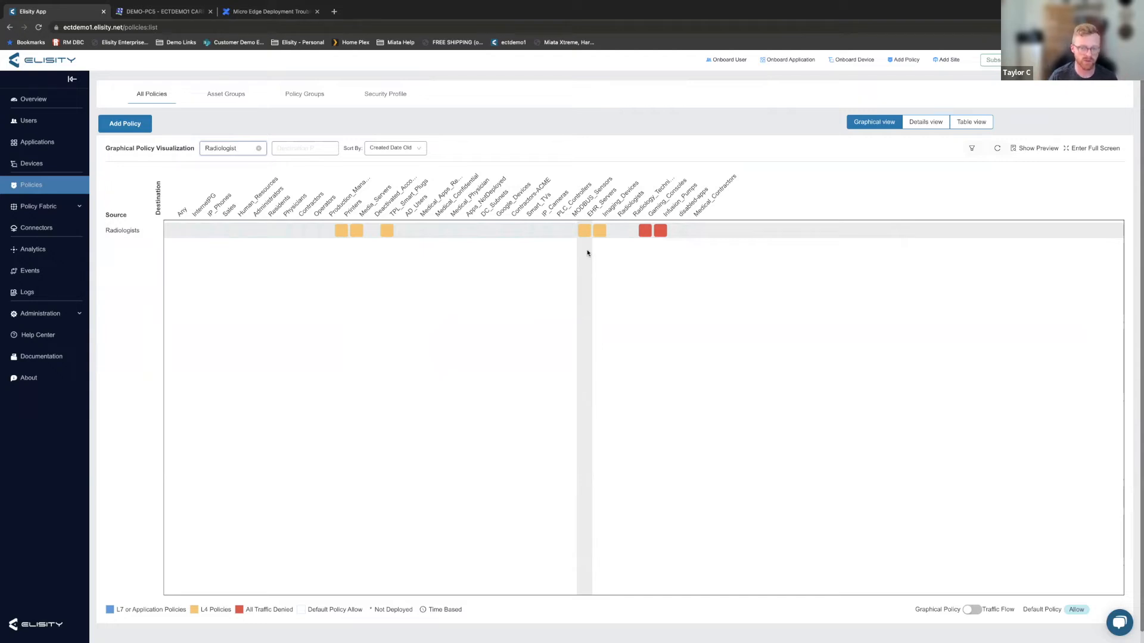
mouse_move(584, 233)
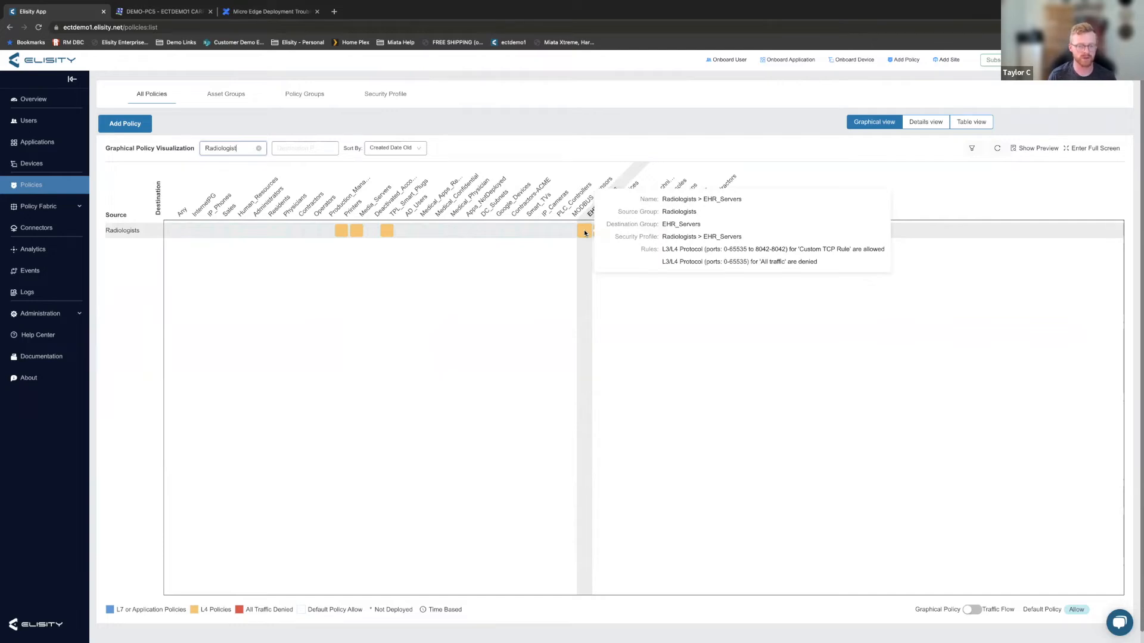
click(584, 232)
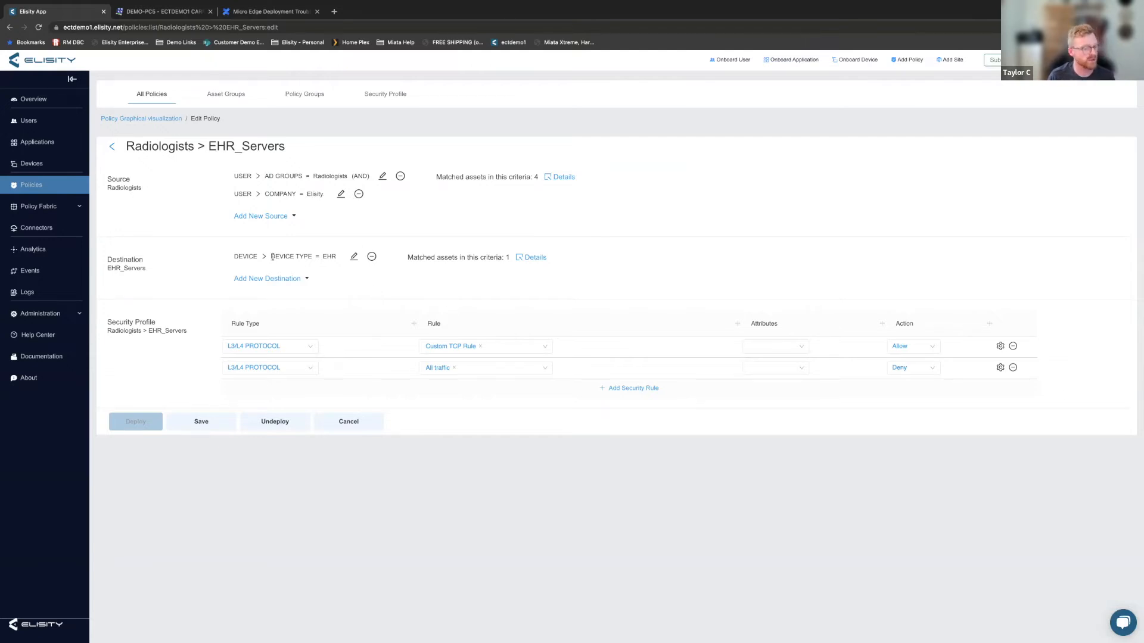
- Check the matched assets for the destination and the source of the Radiologists > EHR_Servers policy
click(529, 257)
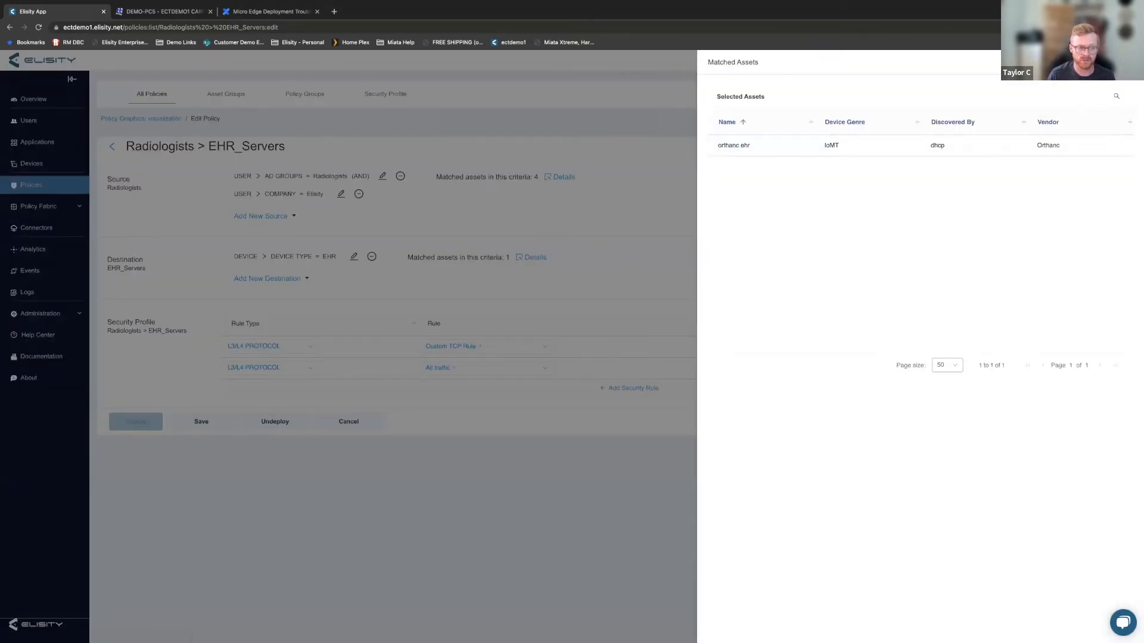
key(Escape)
click(563, 177)
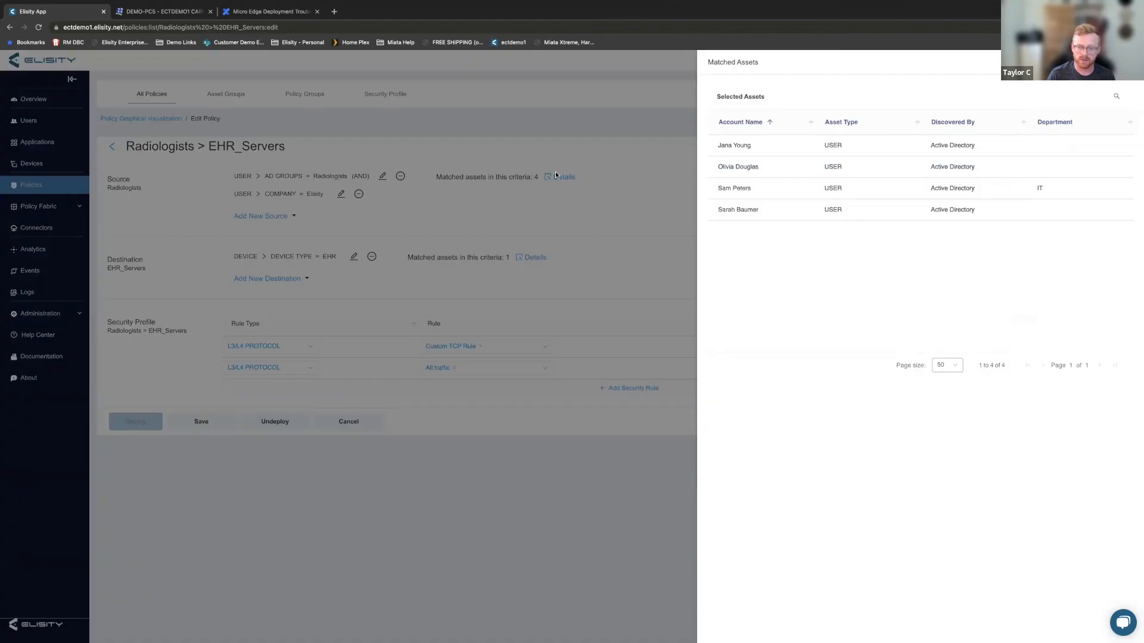
key(Escape)
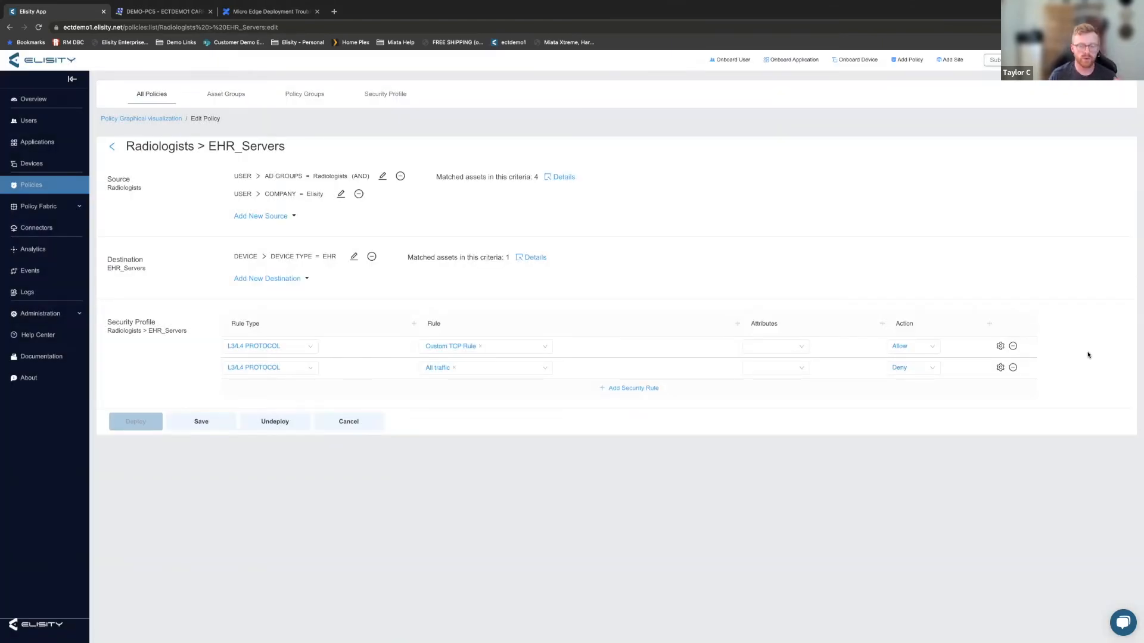
- Inspect the port configuration of the policy's Custom TCP Rule and leave the policy without saving
click(1000, 346)
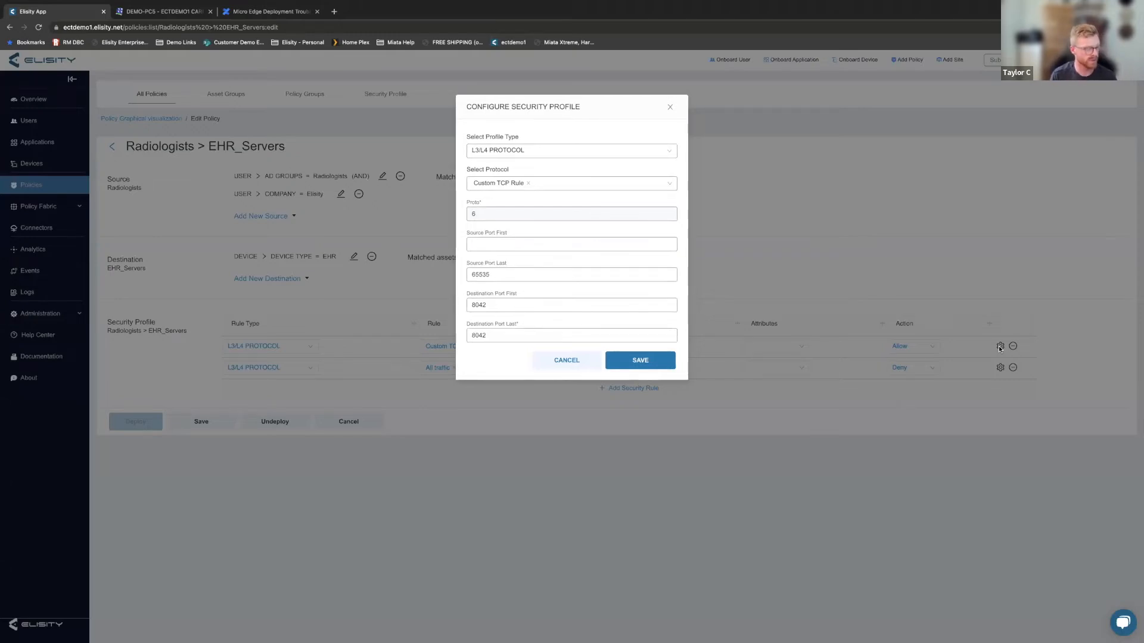
click(609, 499)
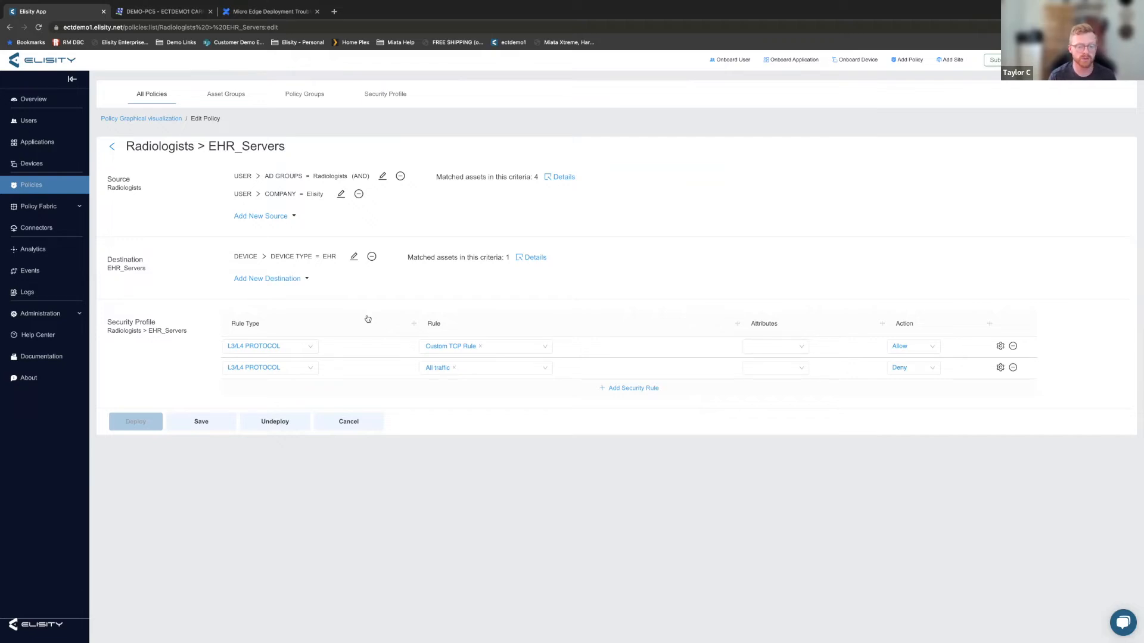
click(349, 421)
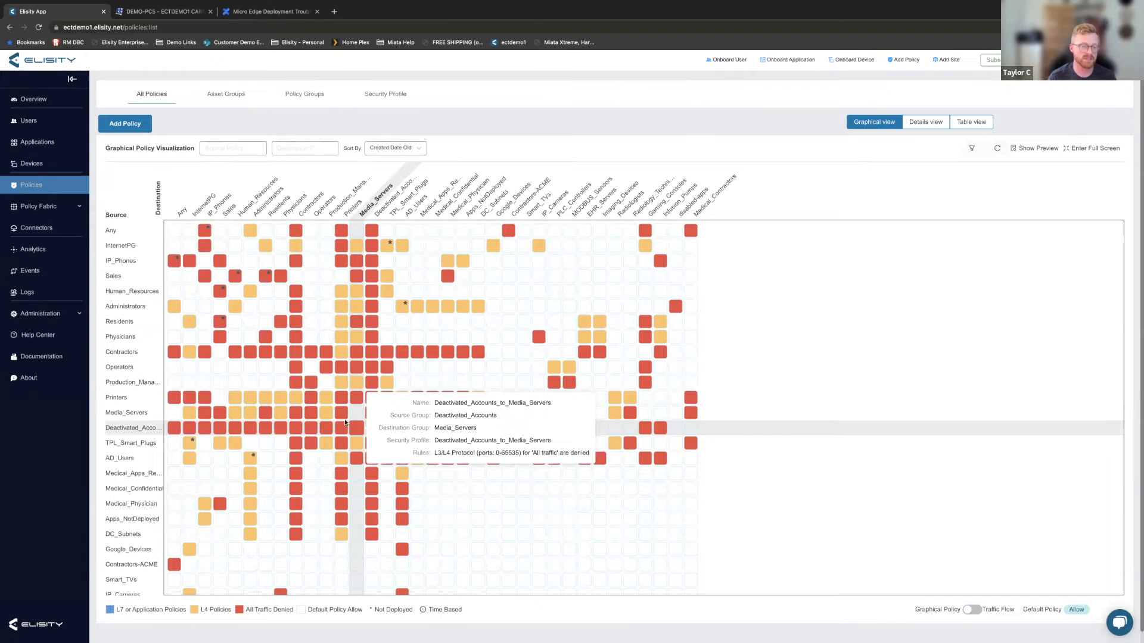
- Open the Imaging_Devices > EHR_Servers policy and check the matched assets of its source
scroll(638, 434, down, 3)
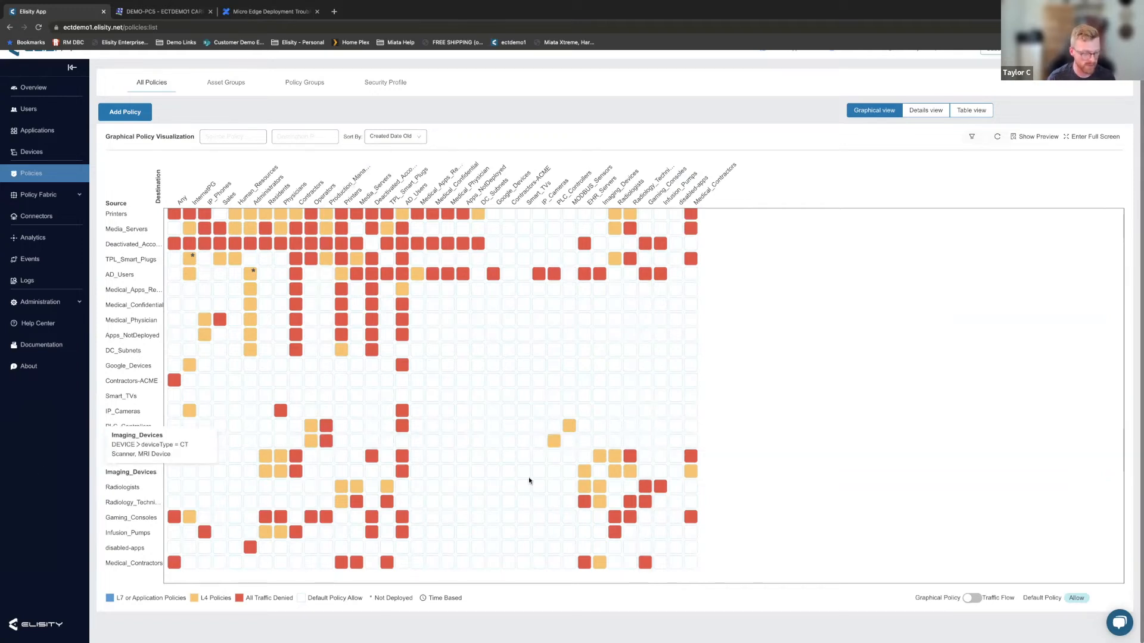
click(581, 471)
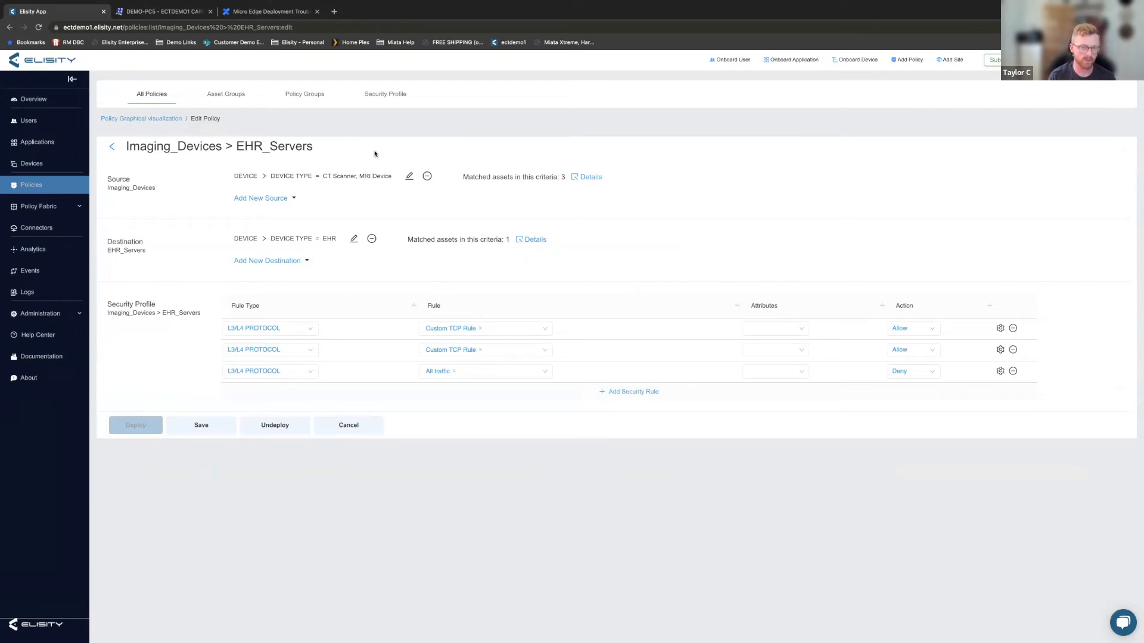
click(588, 177)
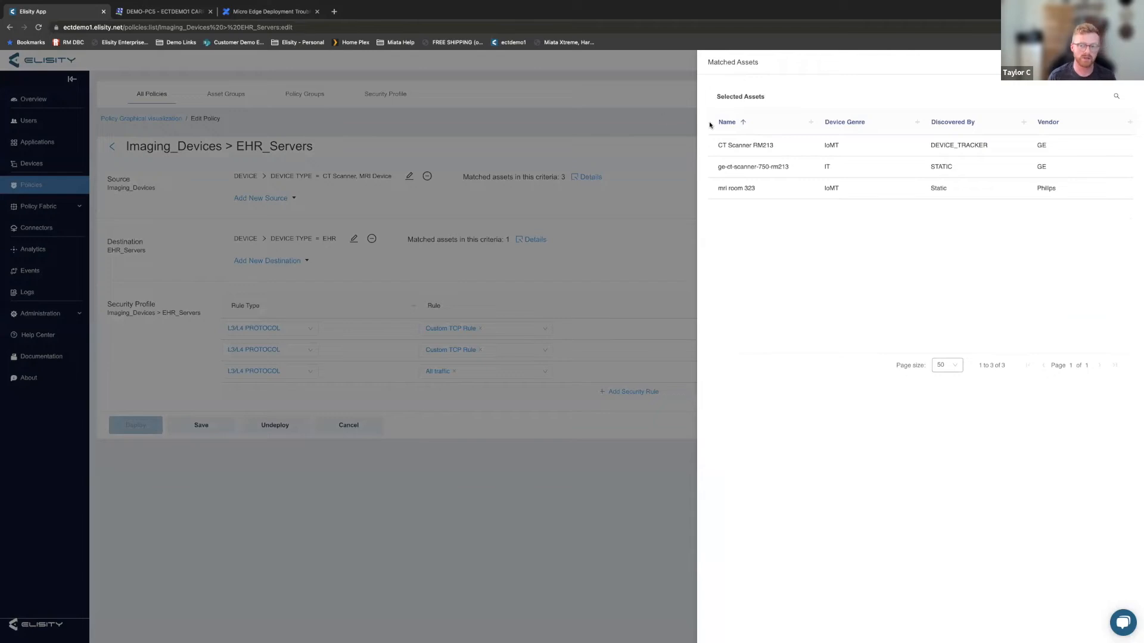
key(Escape)
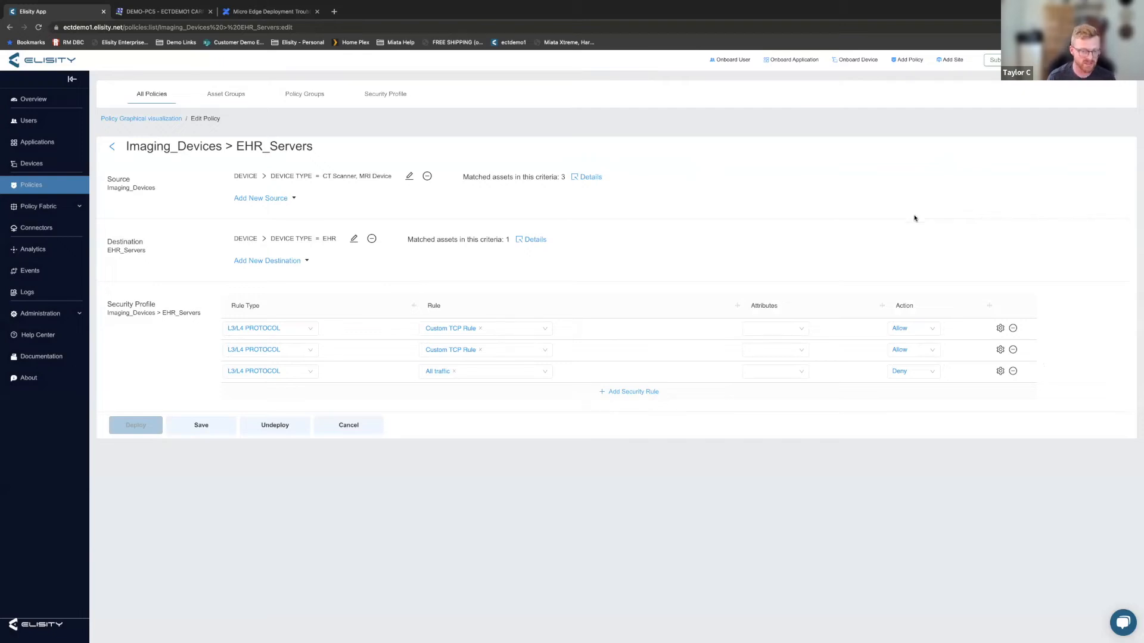
- Inspect the port configuration of both Custom TCP Rules in the Imaging_Devices > EHR_Servers policy and return to the policy matrix
click(1000, 328)
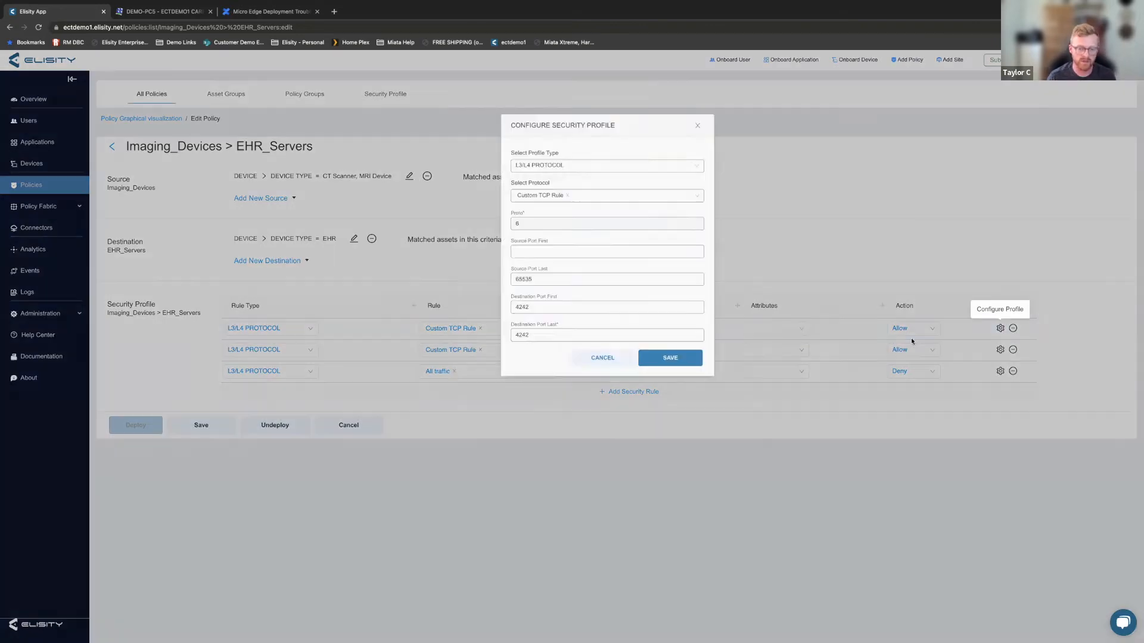
click(584, 361)
click(998, 351)
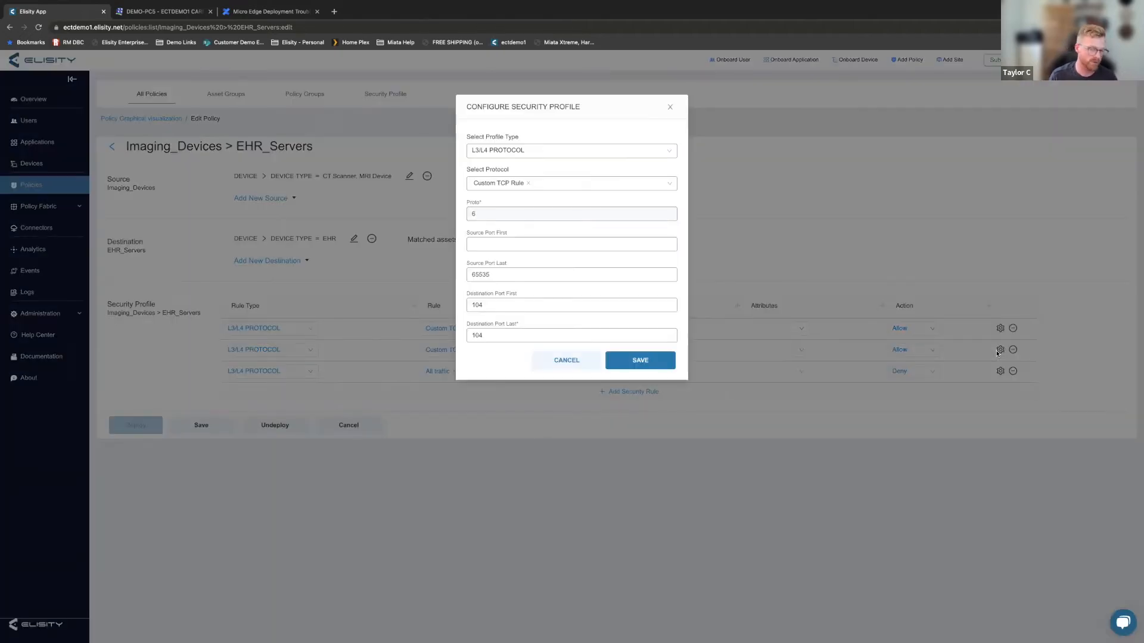
click(632, 360)
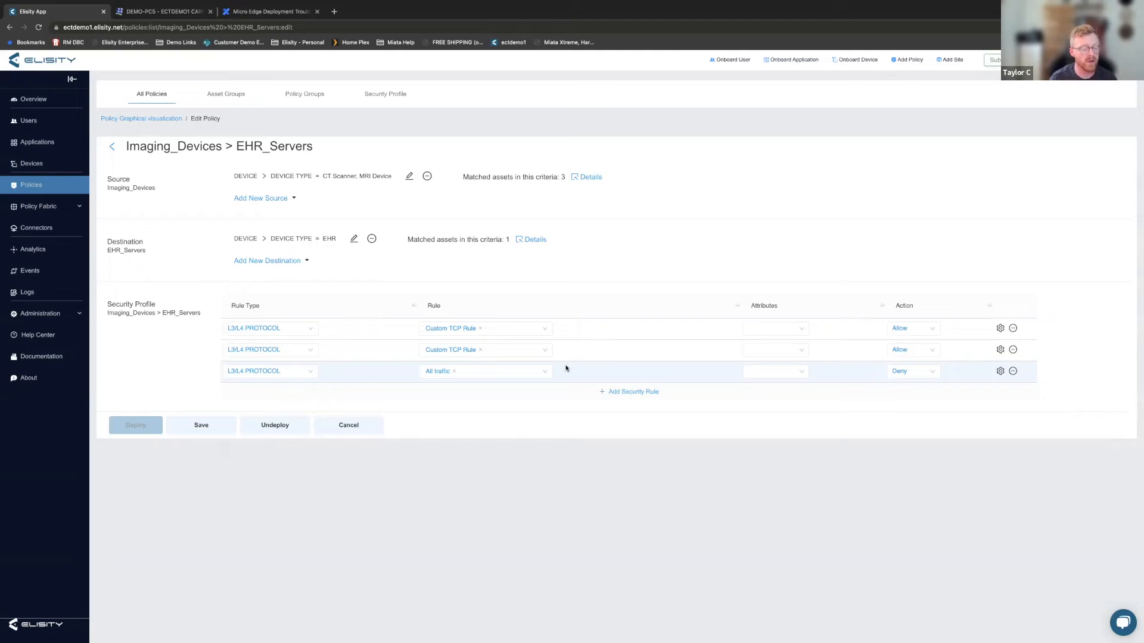
click(359, 424)
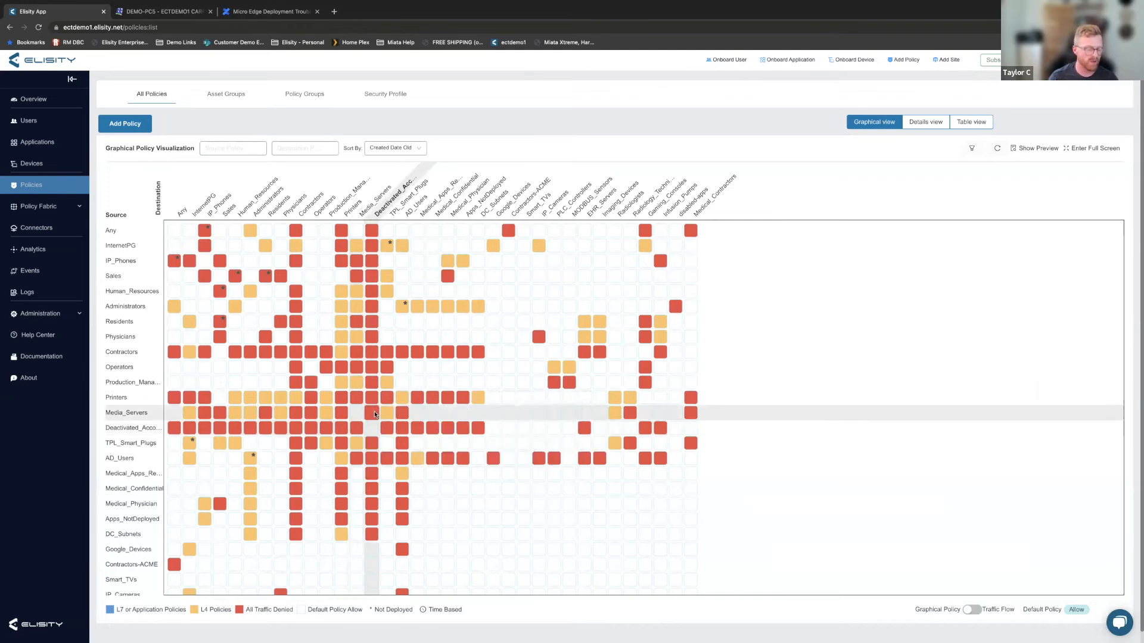
- Switch to the DEMO-PCS remote desktop and copy the anonymized CT study in Onis to HEALTH RECORD SERVER
click(164, 11)
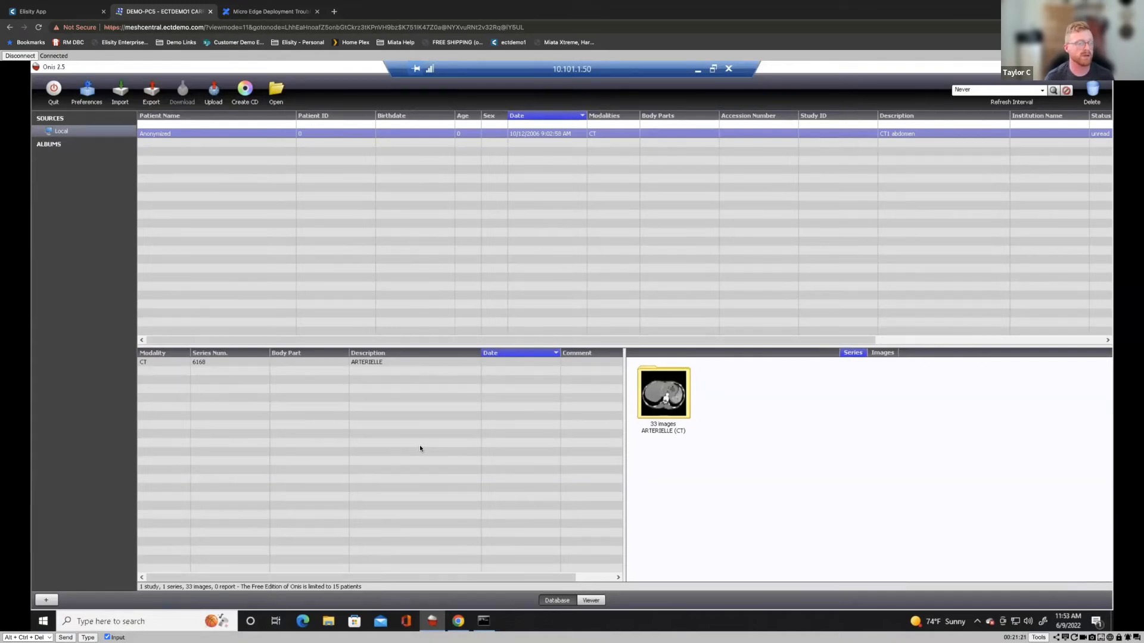
right_click(156, 136)
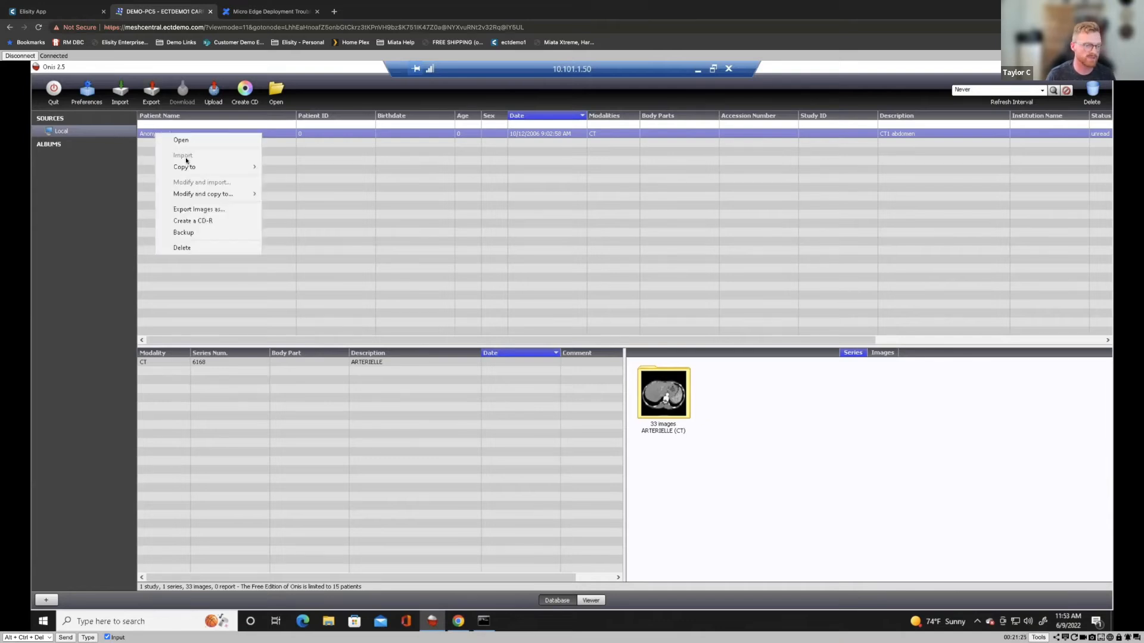
mouse_move(188, 169)
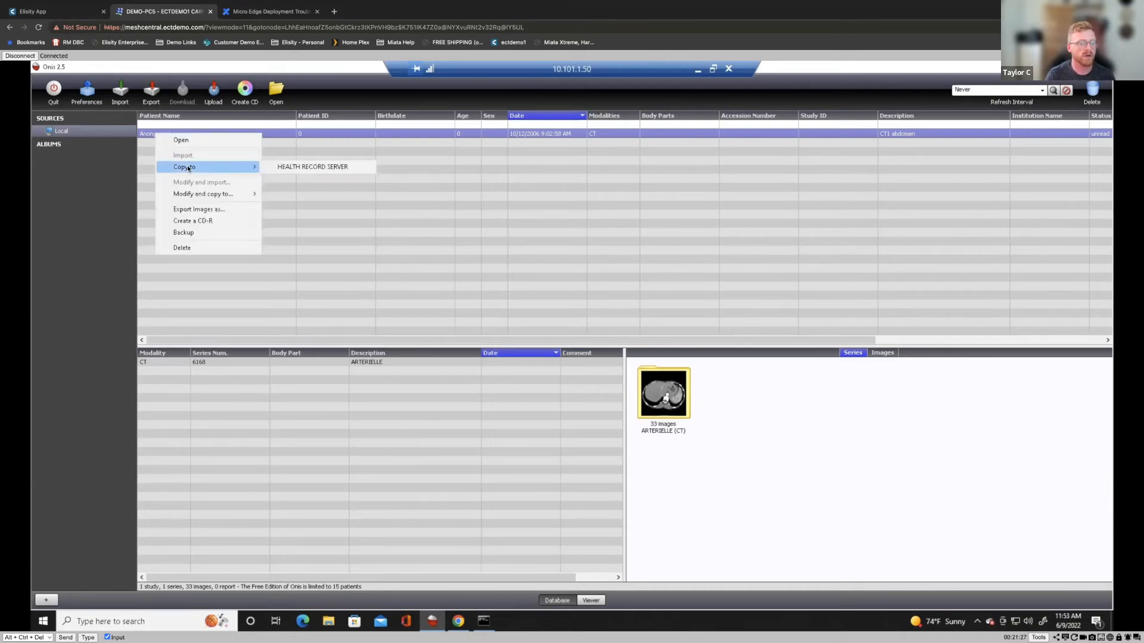
click(277, 167)
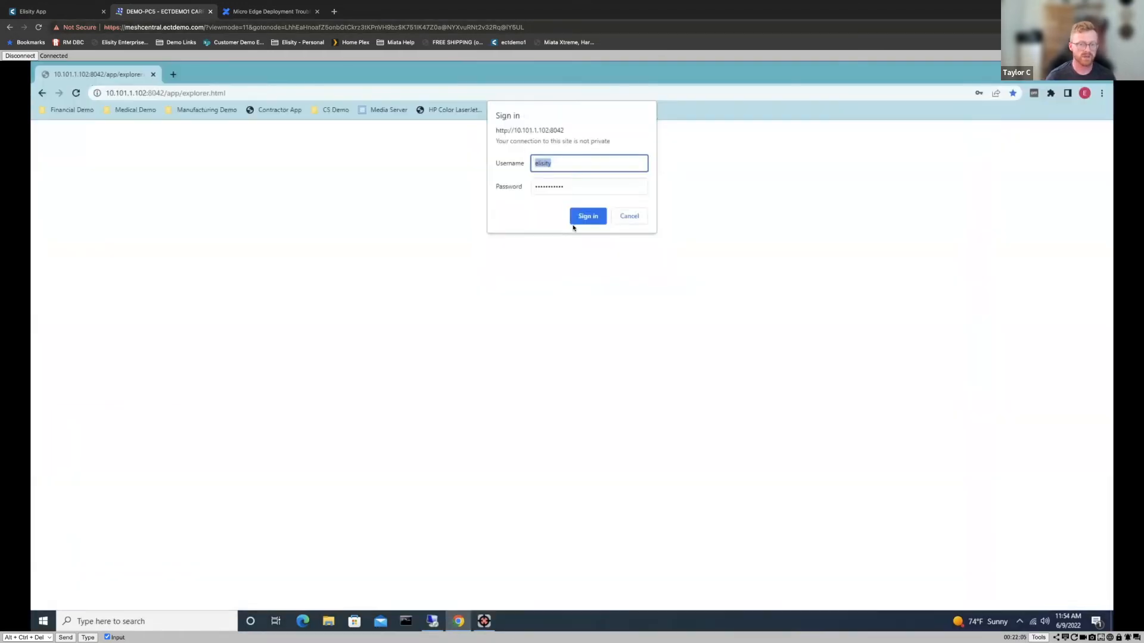
- Sign in to the Orthanc EHR server with the prefilled credentials and list all patients
click(589, 217)
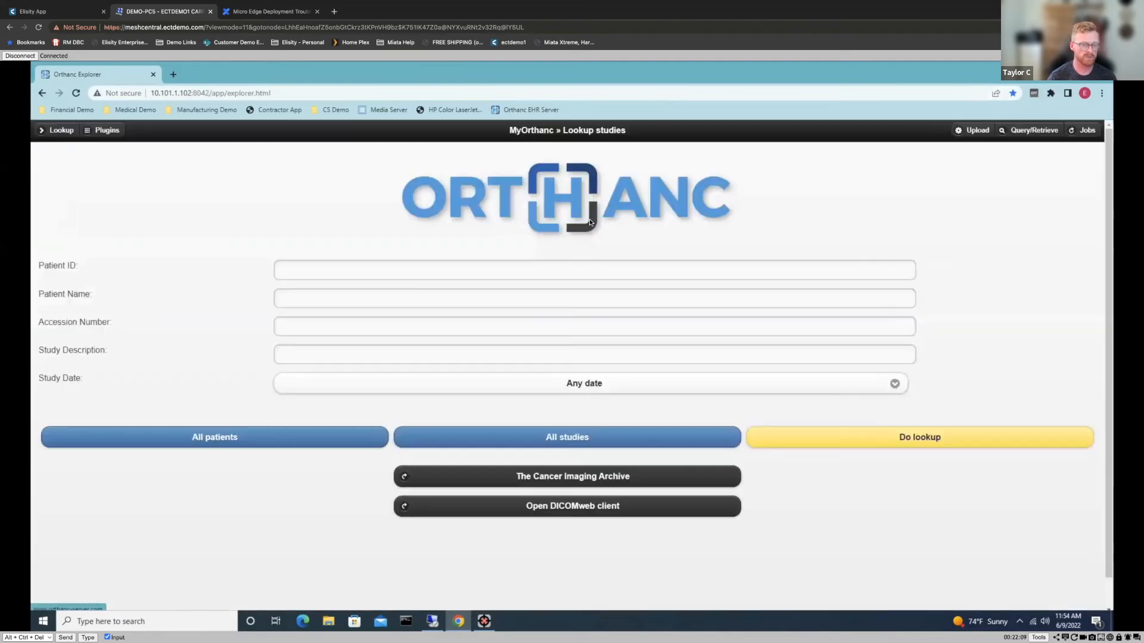
click(170, 436)
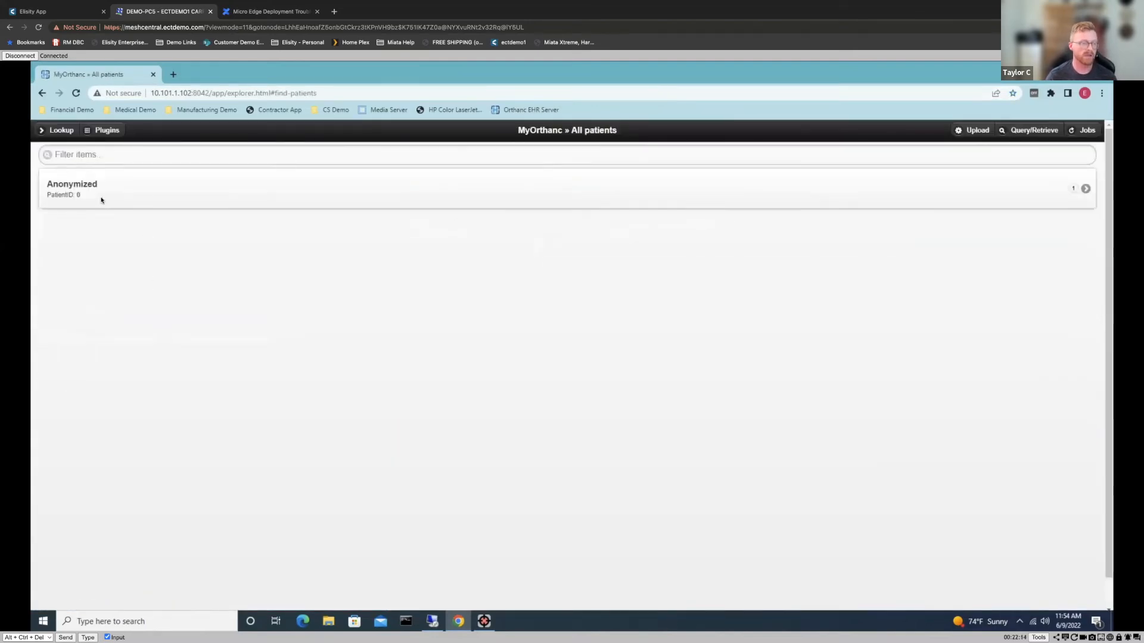
- Open the anonymized patient's CT1 abdomen study in Osimis Web Viewer and dismiss the startup info panel
click(101, 200)
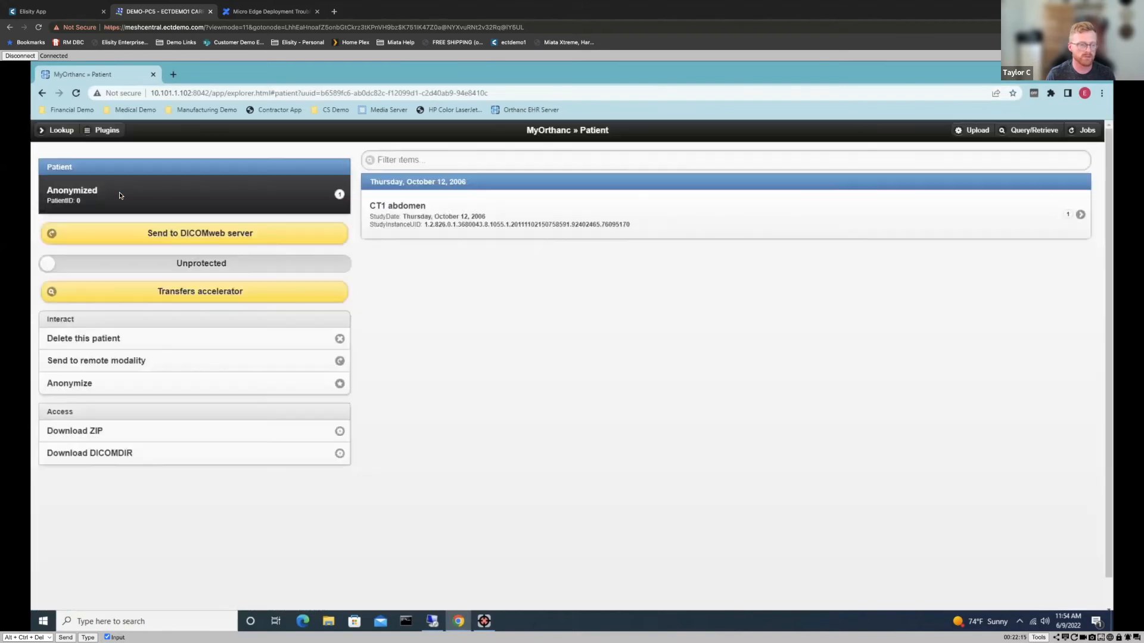
click(447, 209)
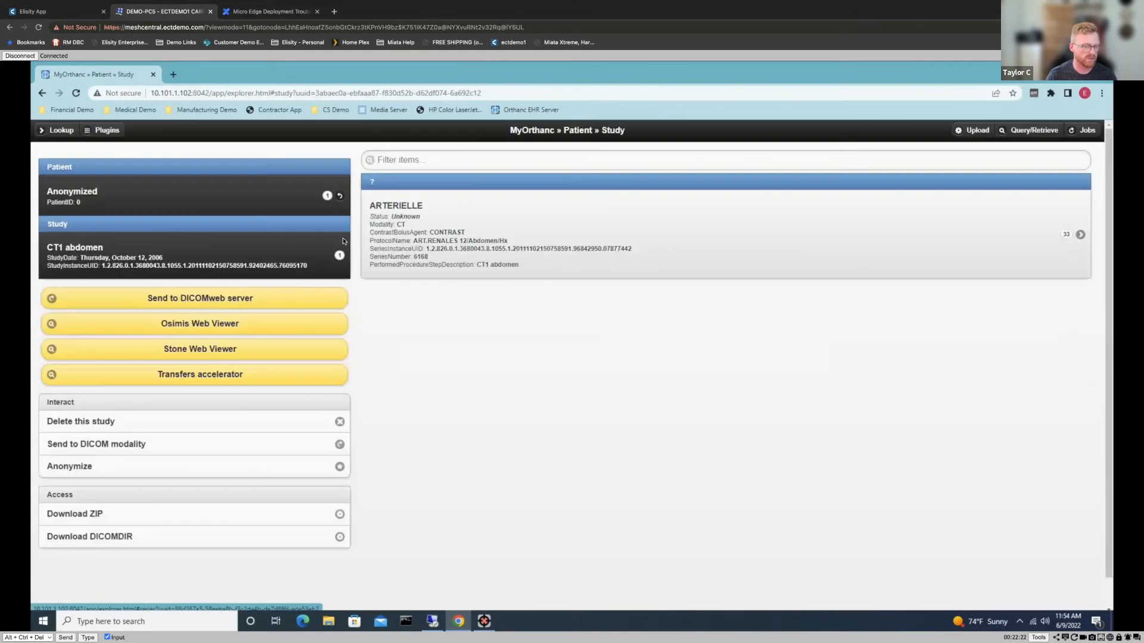
click(206, 323)
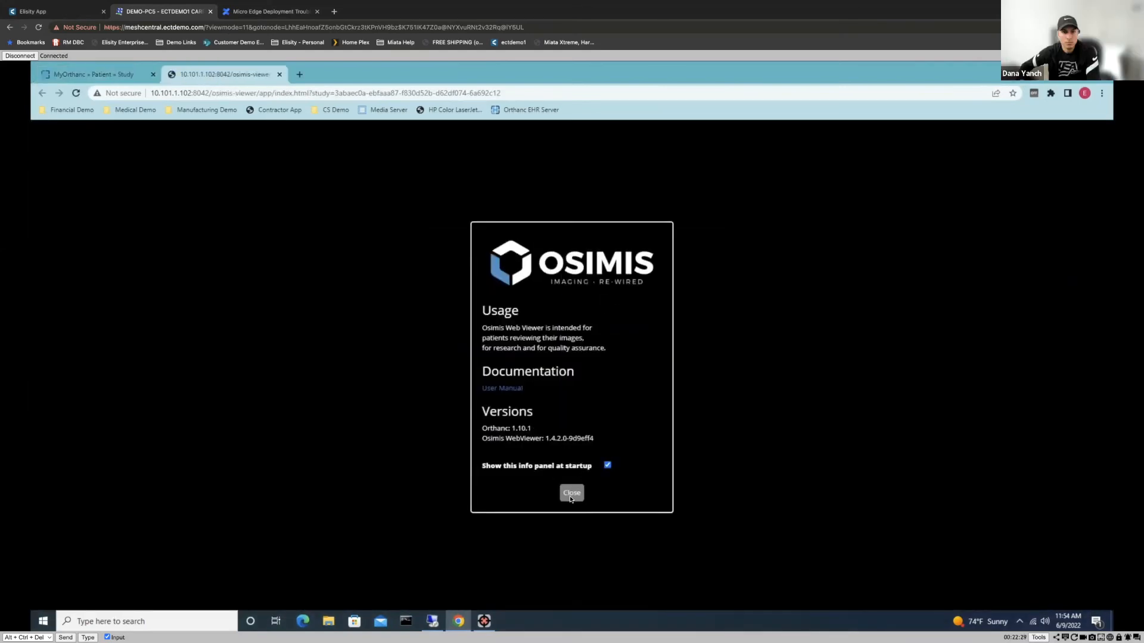
click(563, 493)
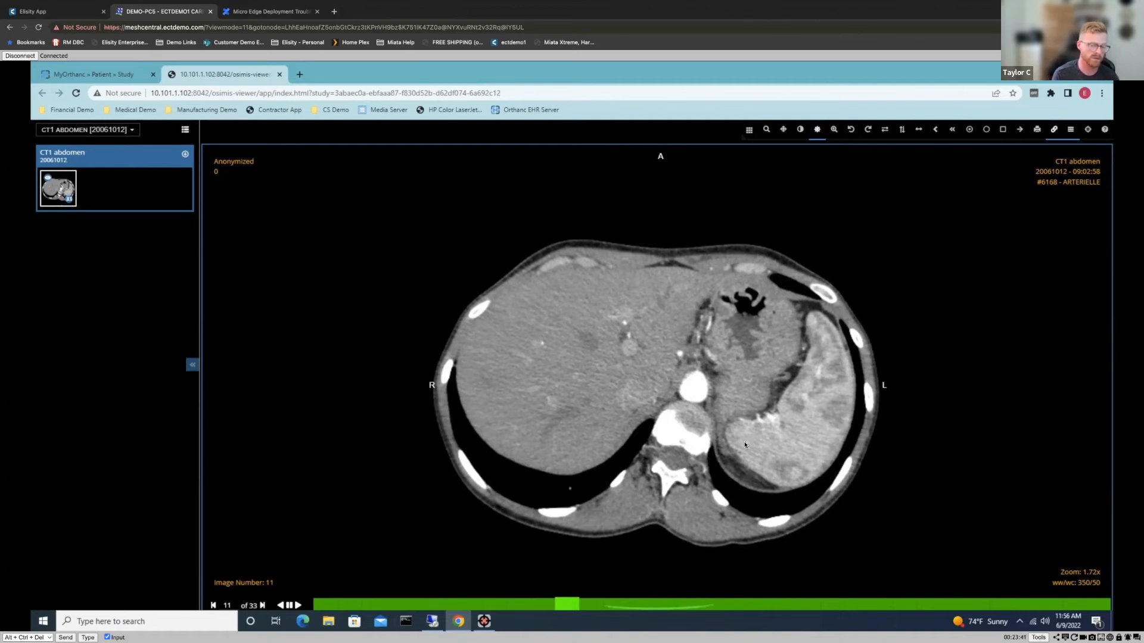
- Switch to Elisity, set both Custom TCP Rules in the Imaging_Devices > EHR_Servers policy to Deny, and deploy the policy
click(66, 12)
scroll(618, 435, down, 3)
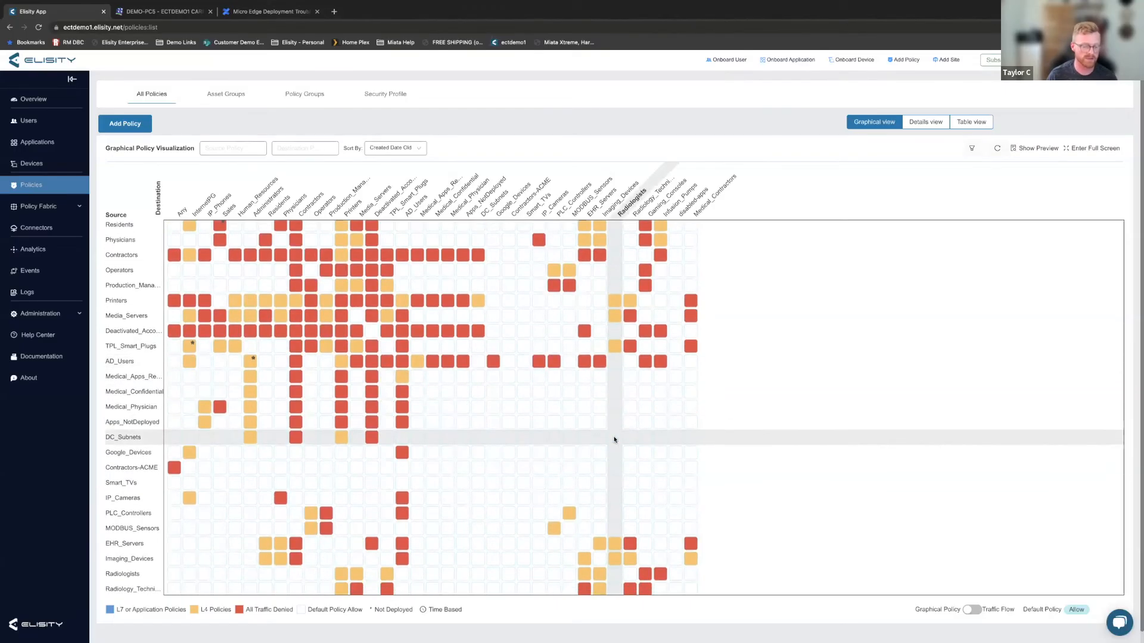
scroll(609, 451, down, 3)
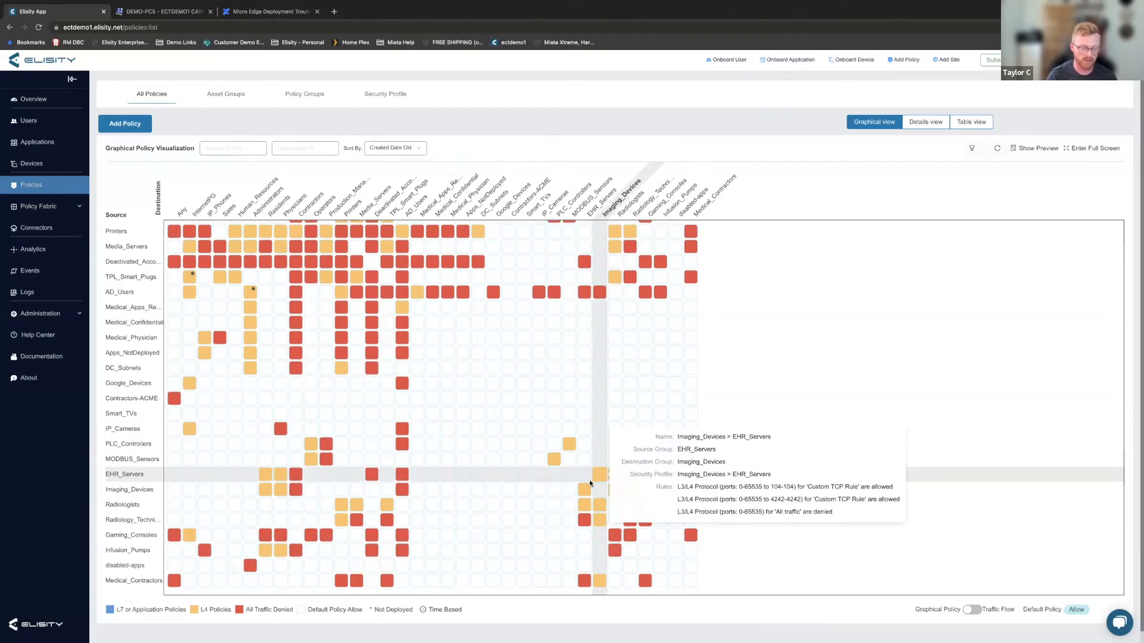
click(600, 474)
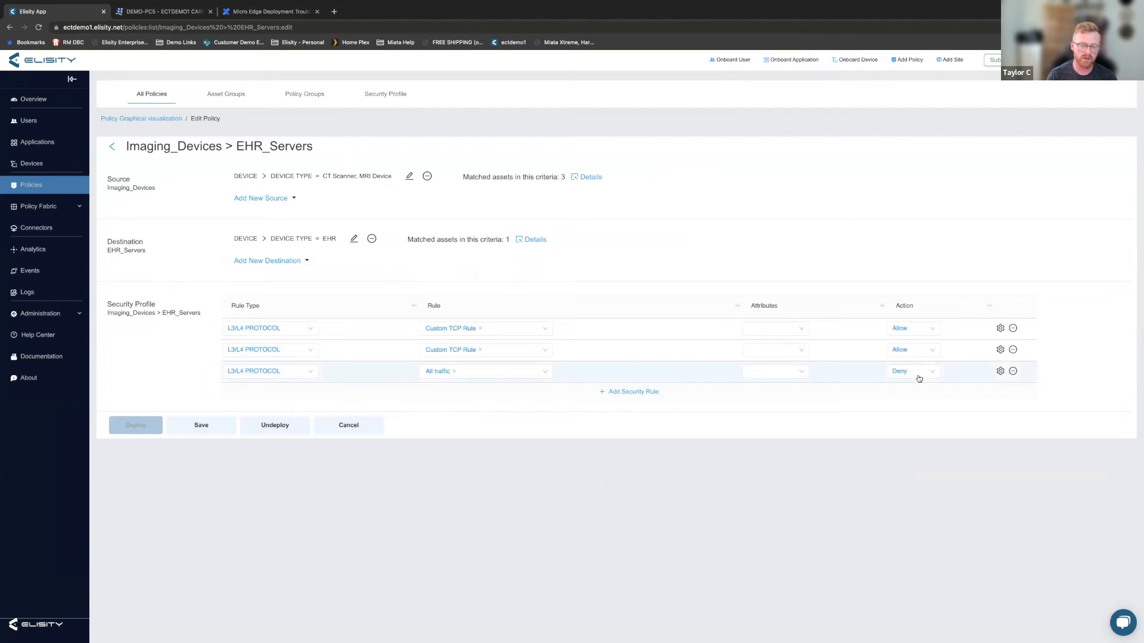
click(906, 328)
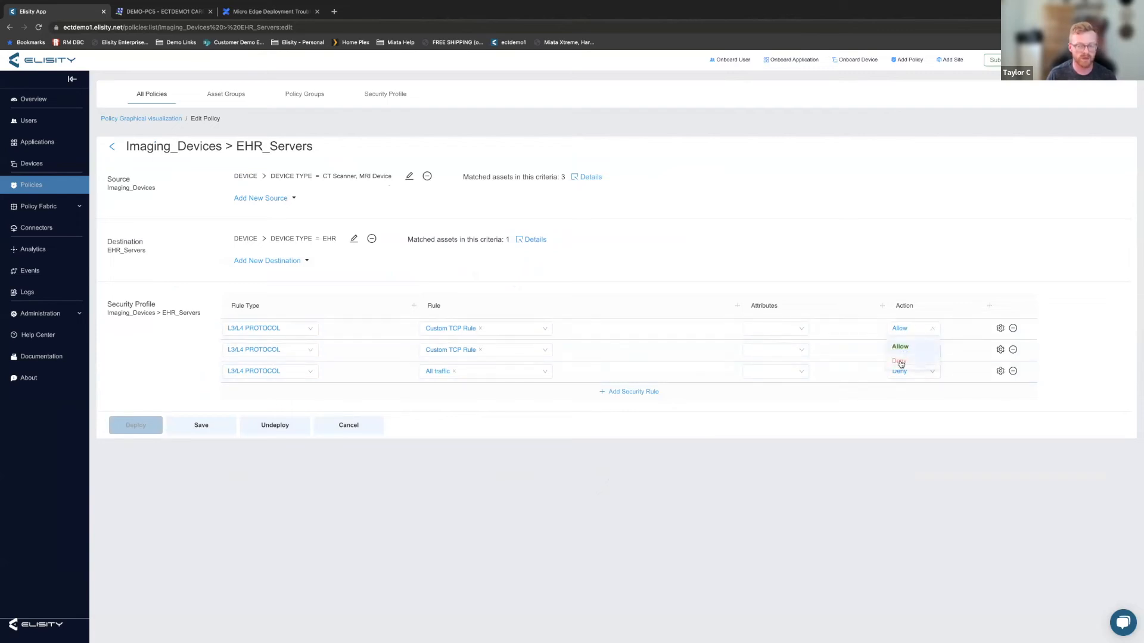
click(899, 361)
click(902, 350)
click(896, 383)
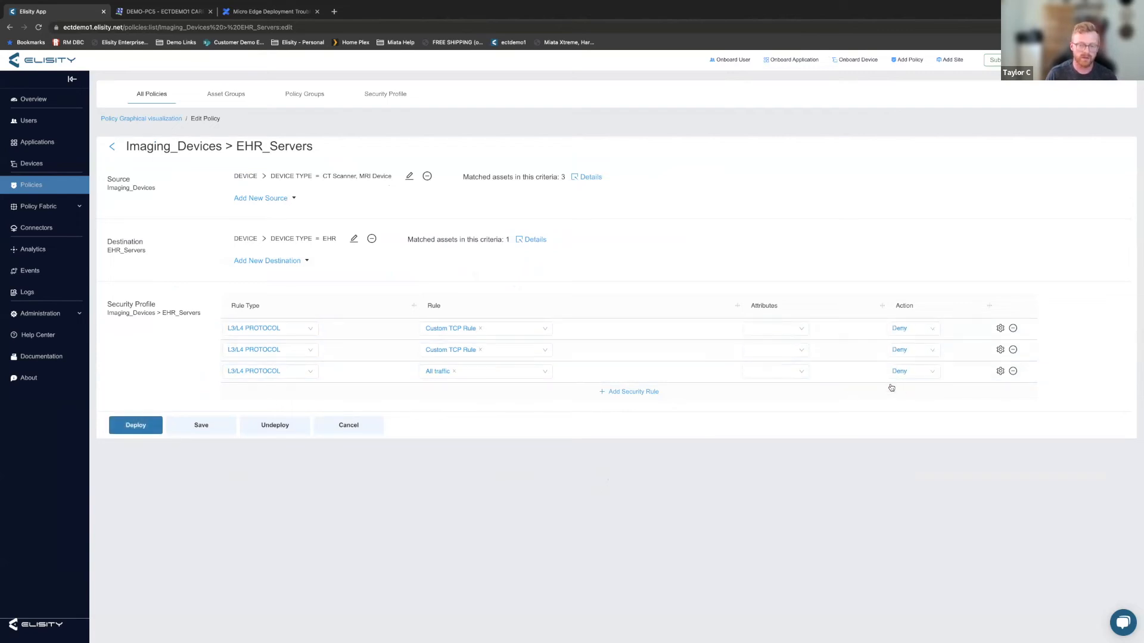
click(133, 428)
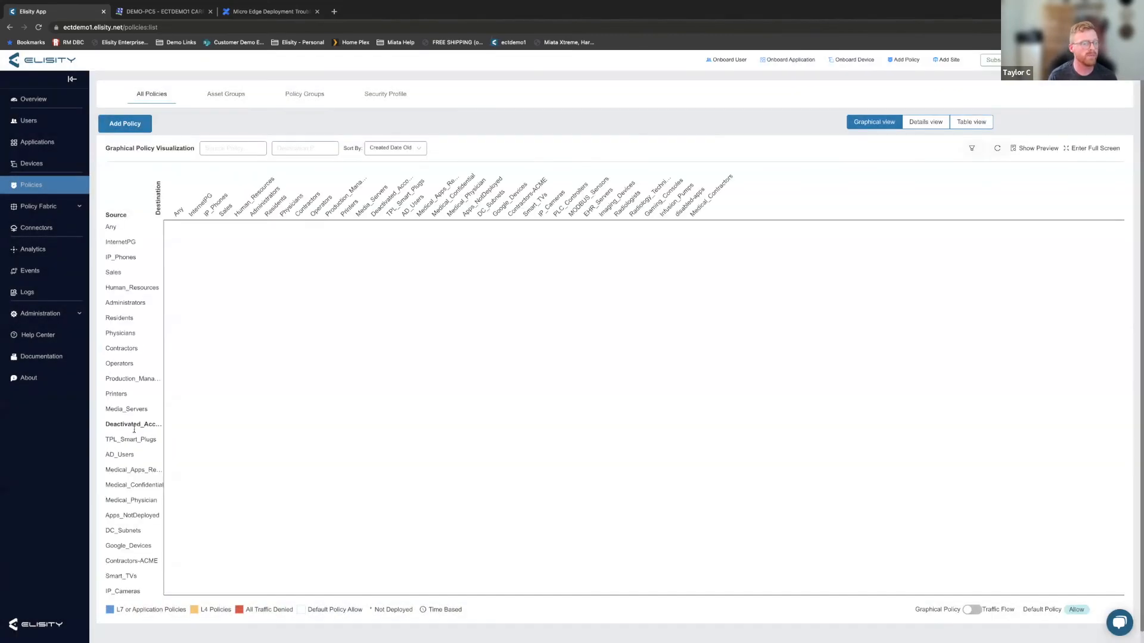
- Switch to the remote desktop's Onis session and try to copy the anonymized CT study to HEALTH RECORD SERVER again
click(141, 13)
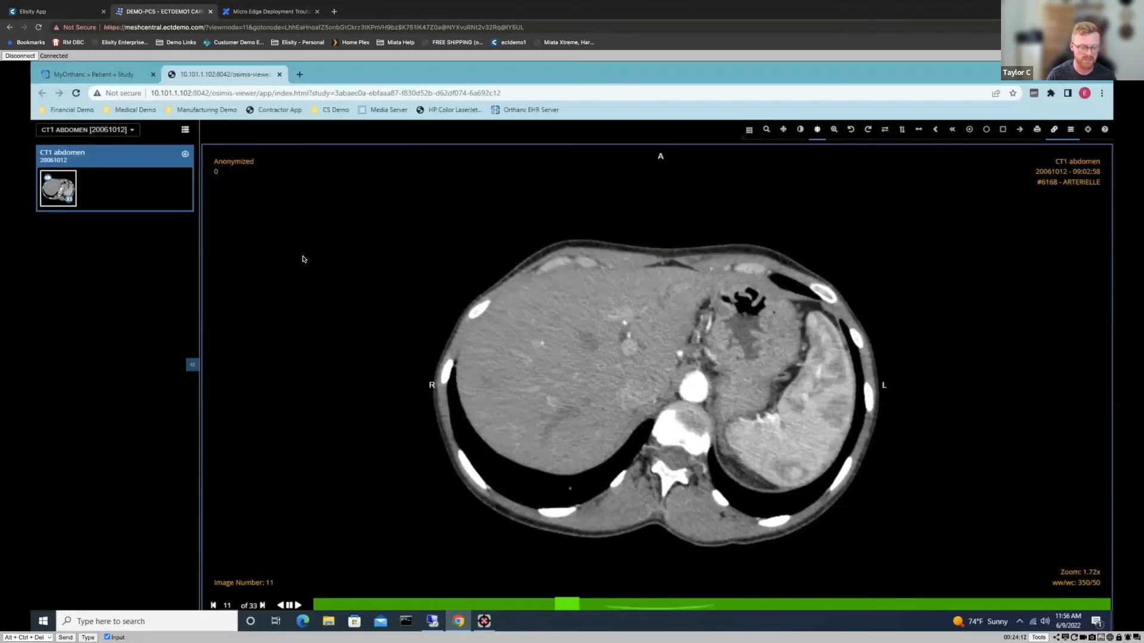
click(431, 621)
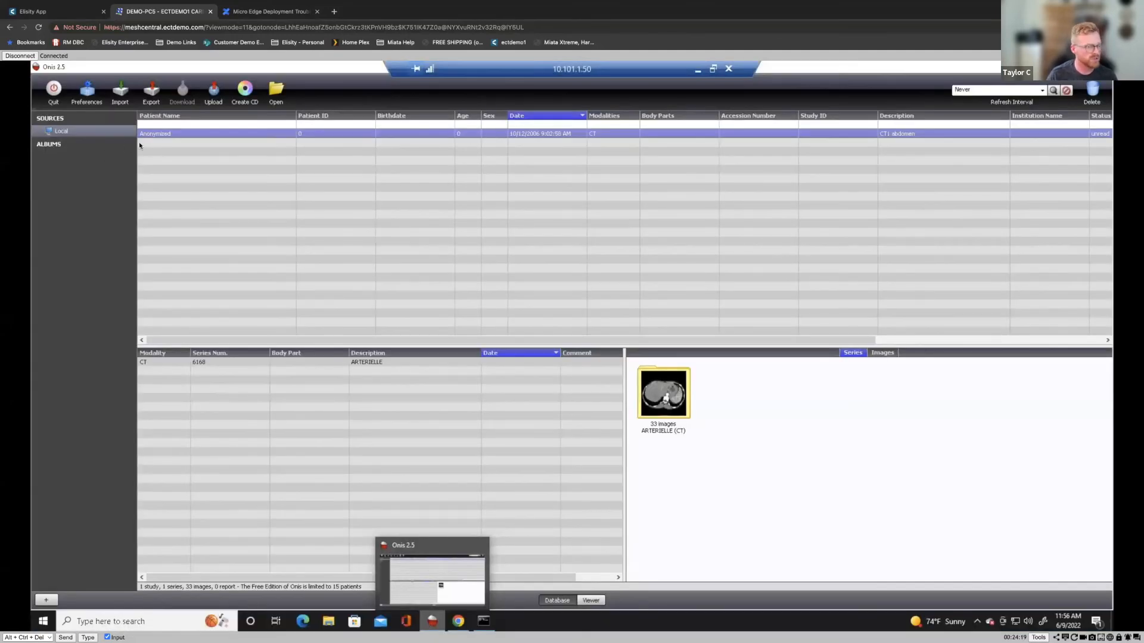
right_click(156, 133)
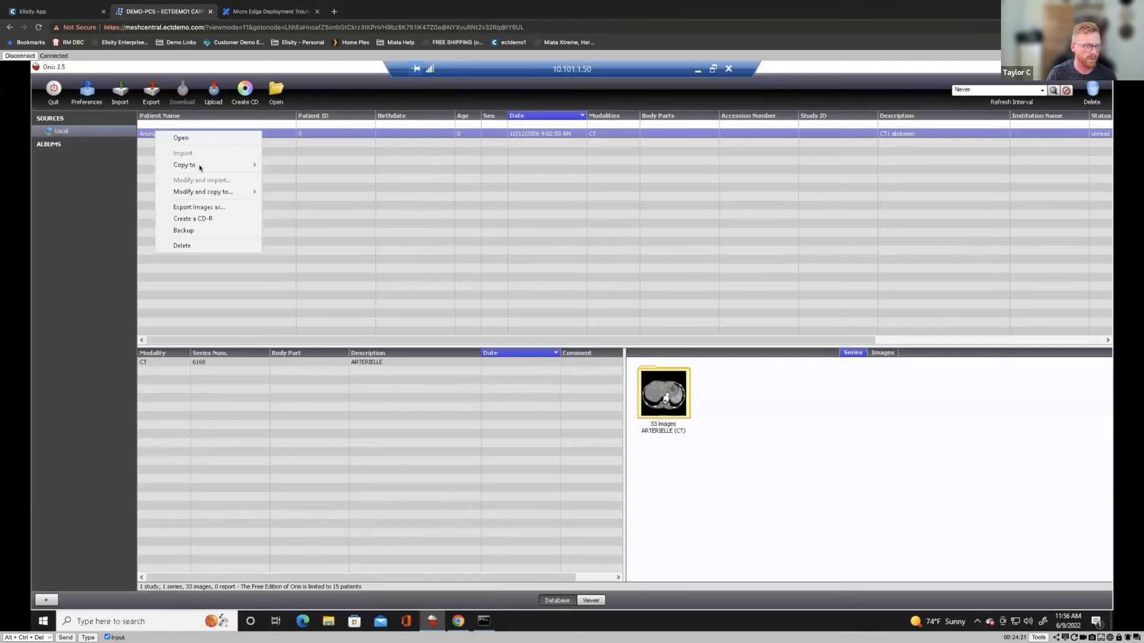
mouse_move(200, 165)
click(270, 162)
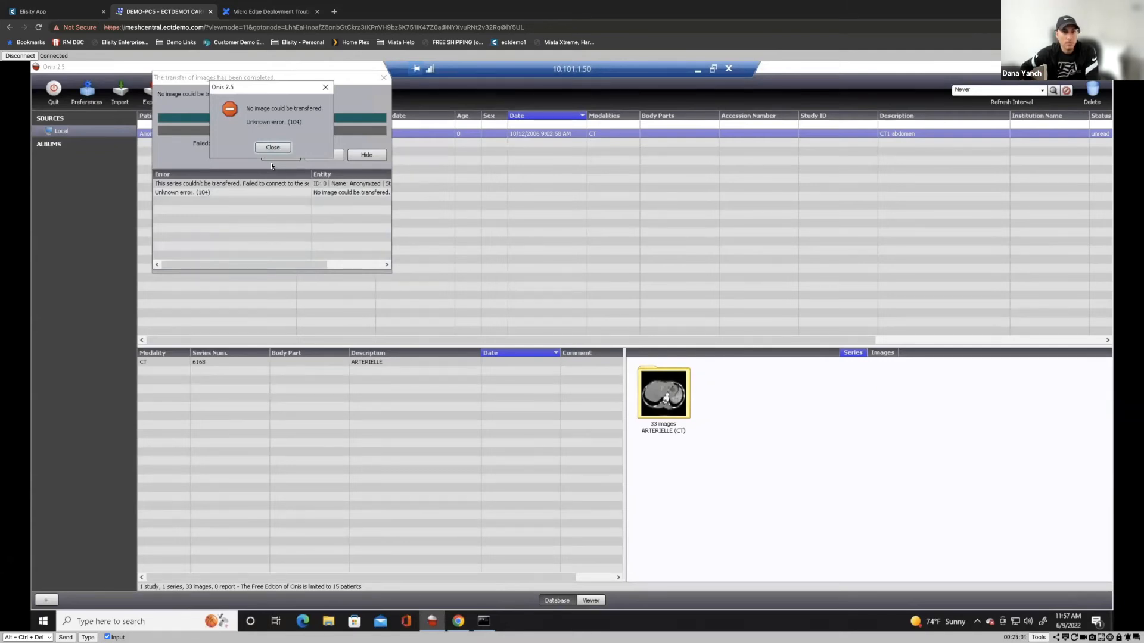
click(274, 150)
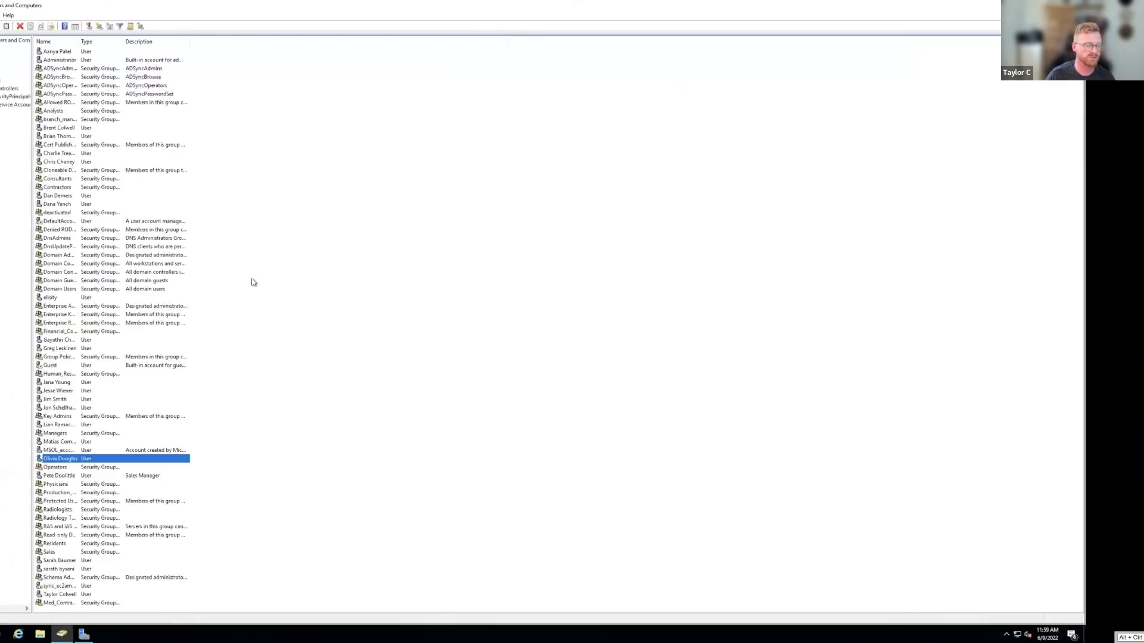
- In Active Directory Users and Computers, remove the selected radiologist user from the Radiologists group
double_click(118, 460)
drag(517, 200, 425, 137)
click(426, 149)
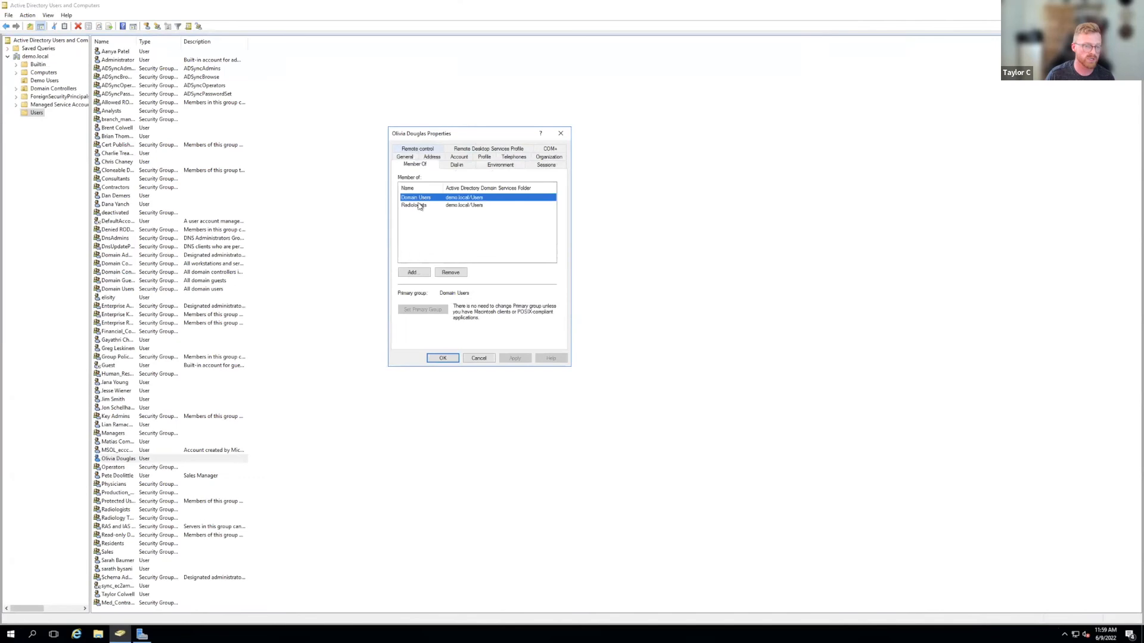
click(416, 205)
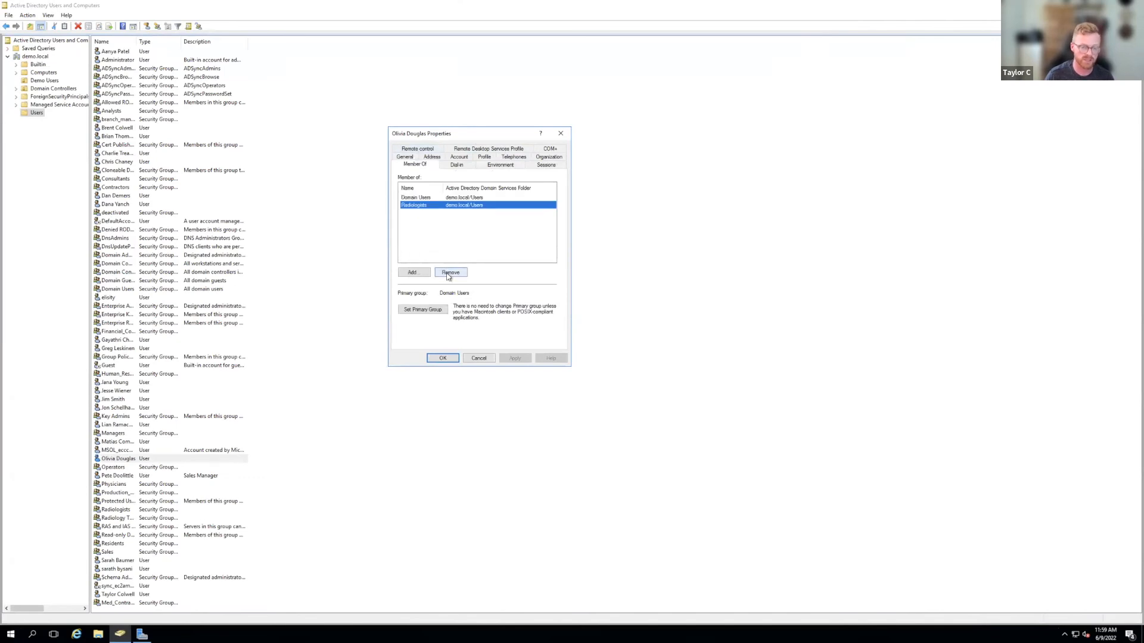
click(450, 273)
click(603, 352)
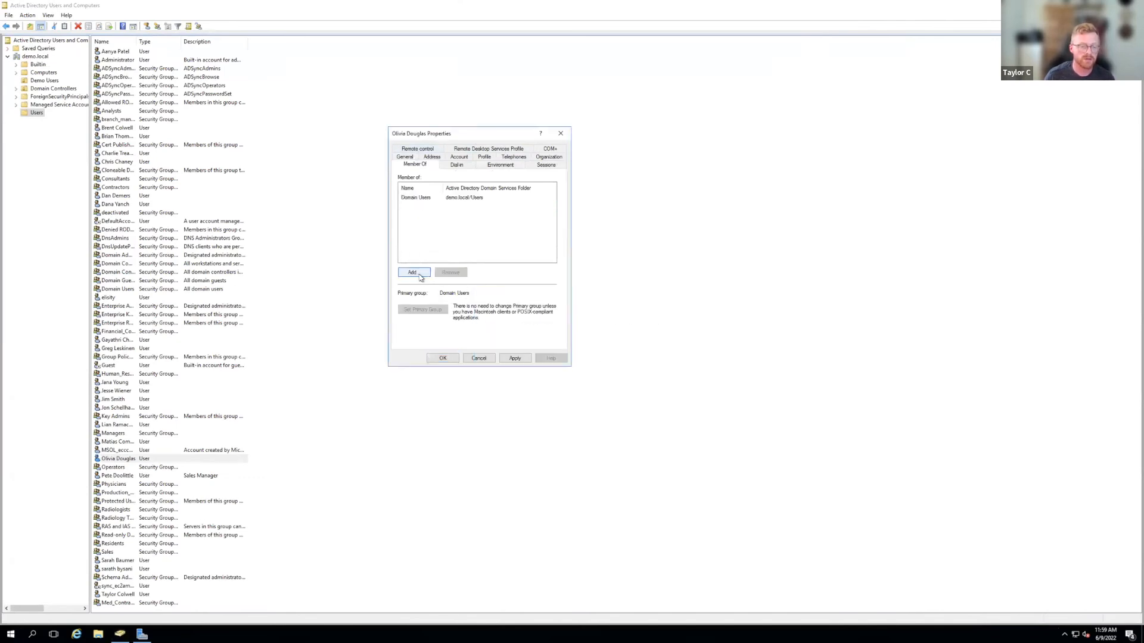
- Add the user to the Med_Contractors group, apply the membership change and close the user's properties
click(419, 275)
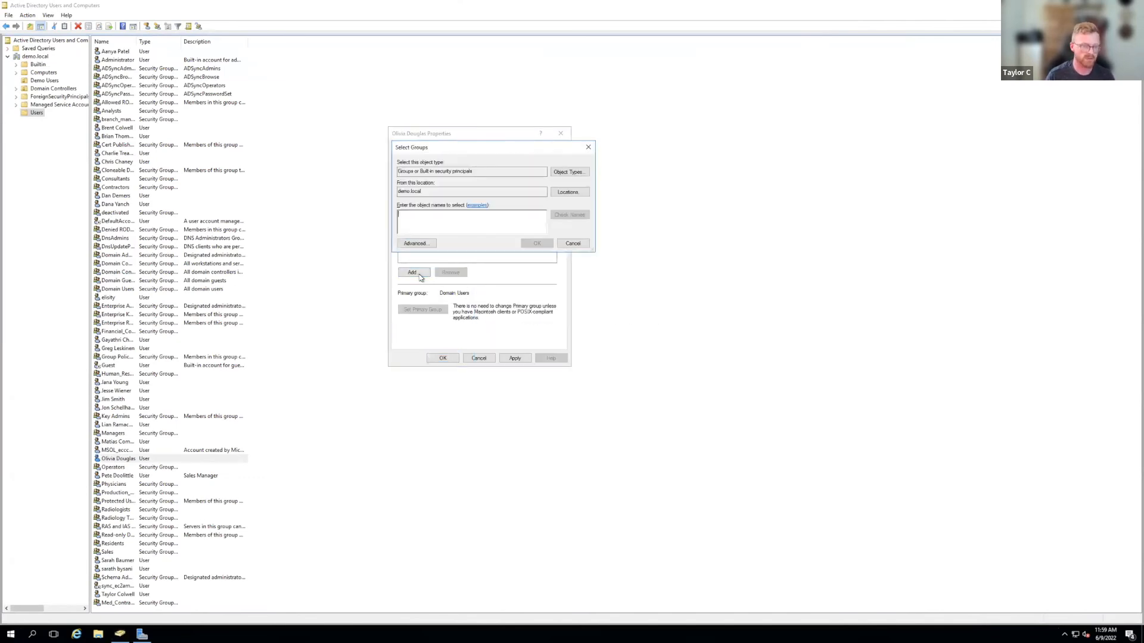
text(Med)
click(566, 217)
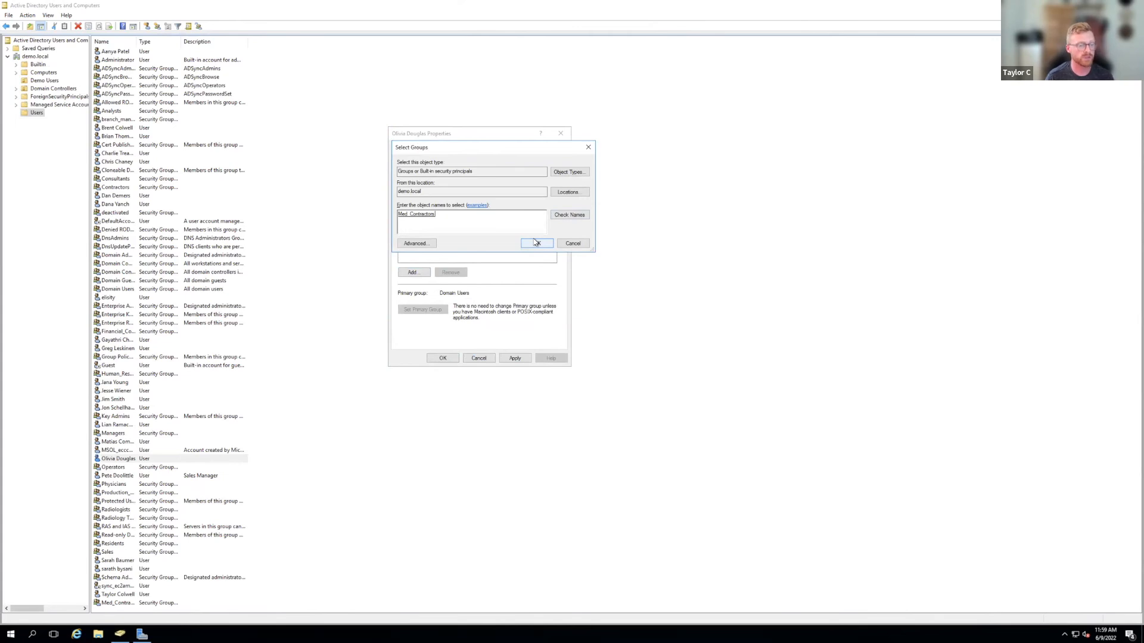
click(535, 243)
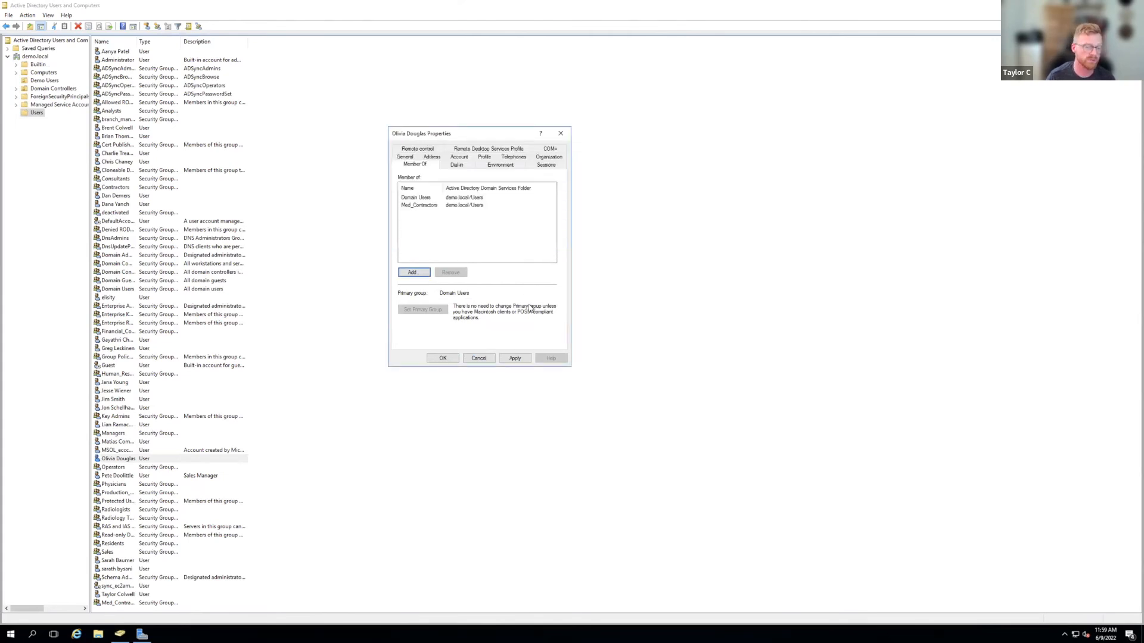
click(515, 359)
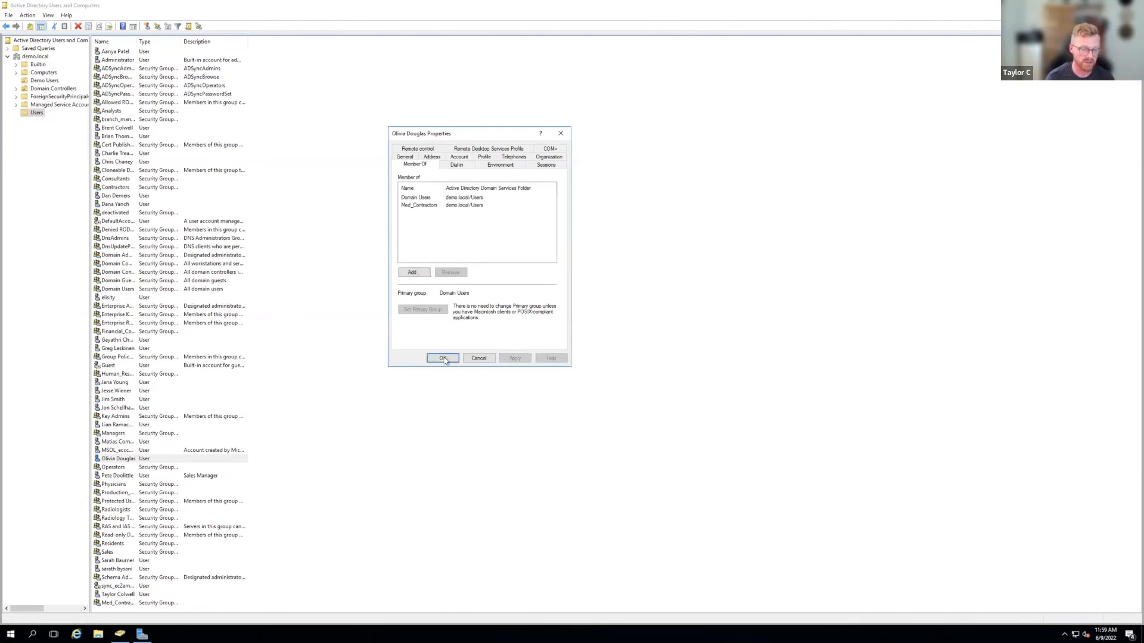
click(443, 359)
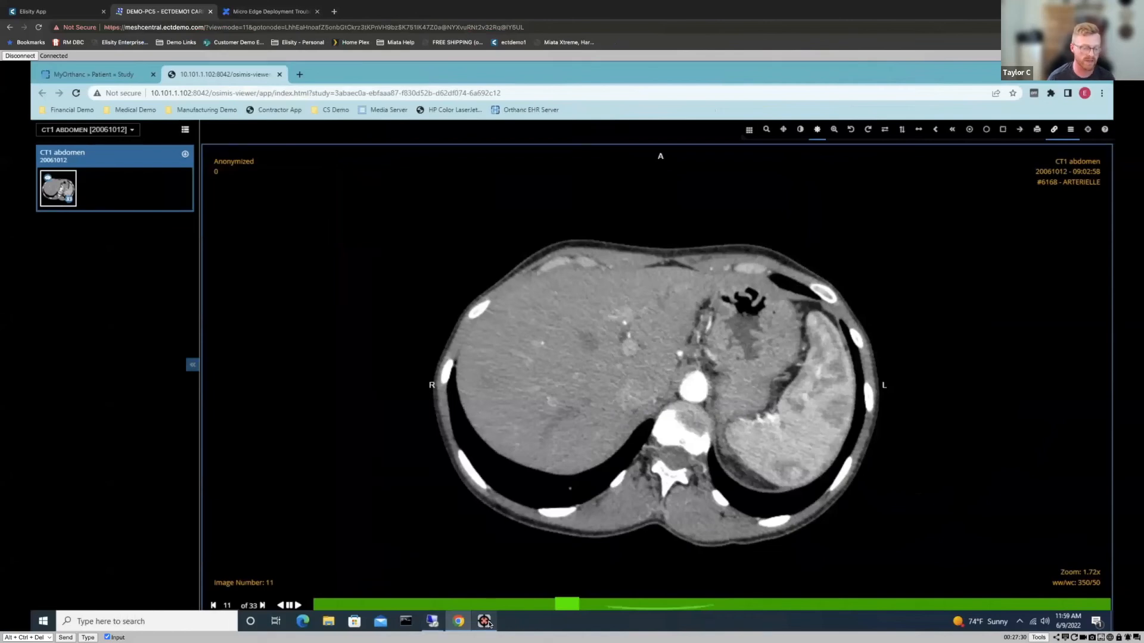
- Check the monitored hosts in vmPing on the remote desktop and try to open the Orthanc EHR Server in a new browser tab
click(484, 621)
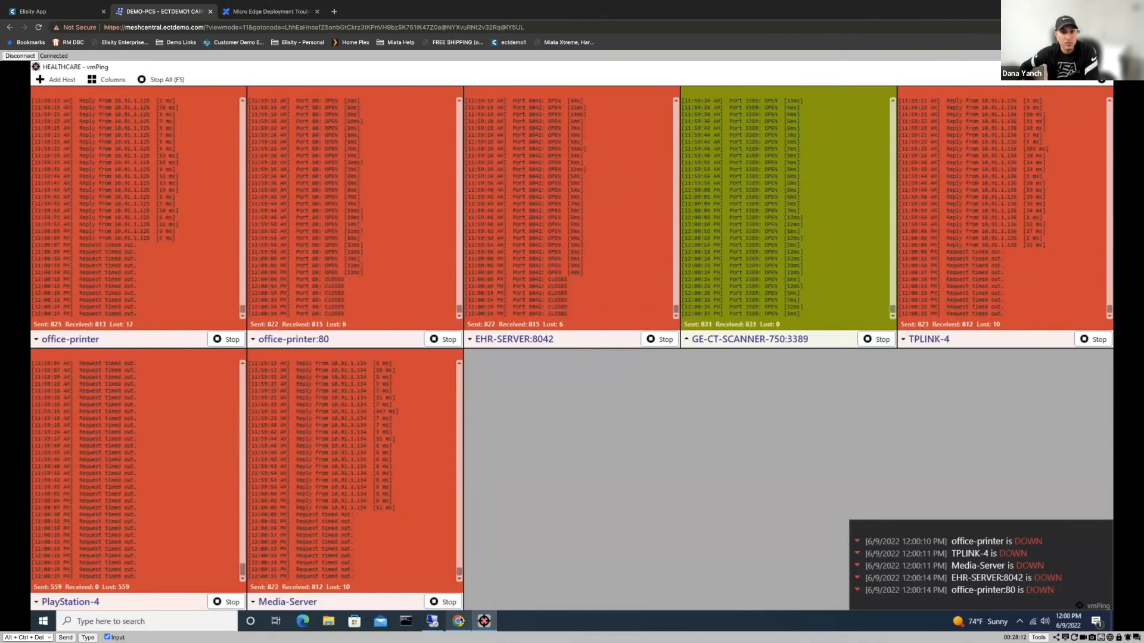
mouse_move(975, 125)
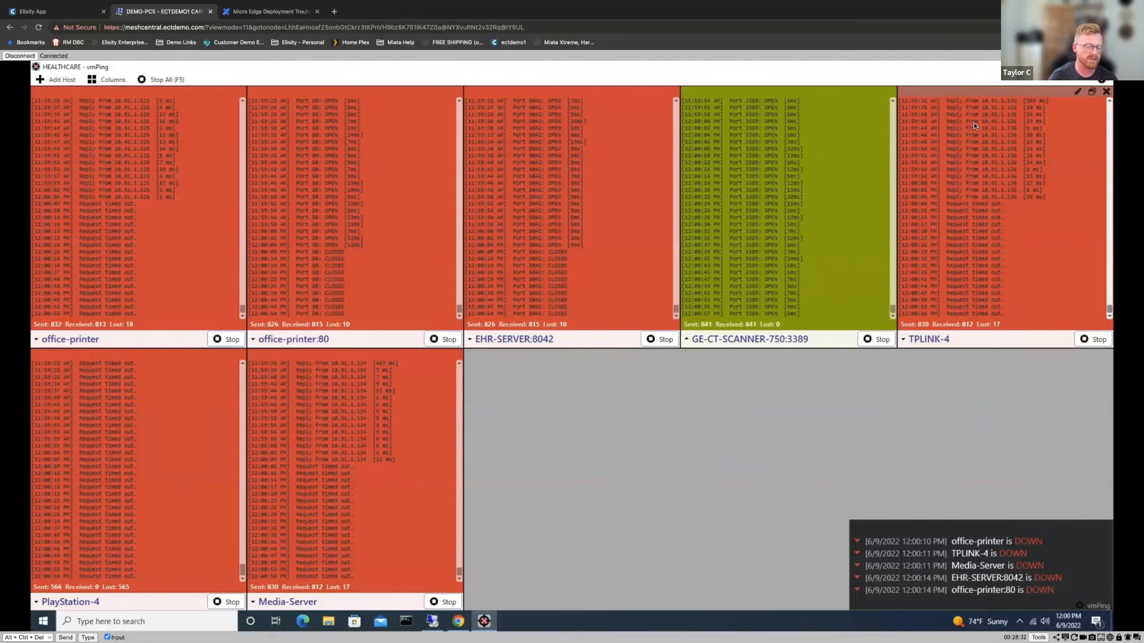
click(456, 622)
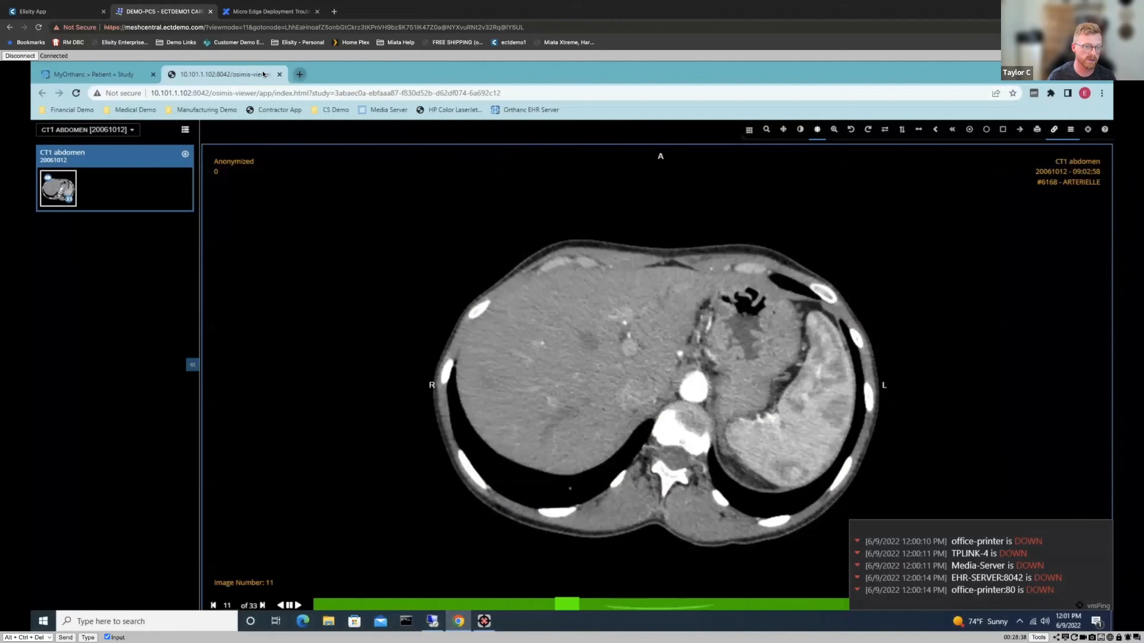
click(300, 73)
click(520, 110)
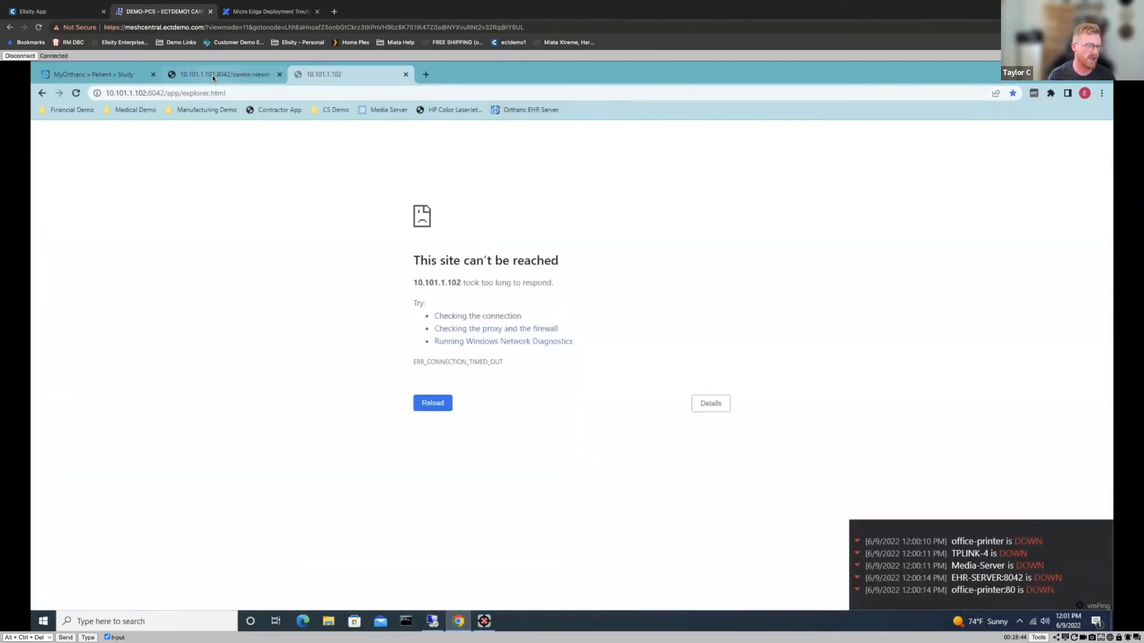
- Reload the already open Osimis viewer page to test whether the CT study is still accessible
click(212, 75)
click(72, 94)
click(72, 94)
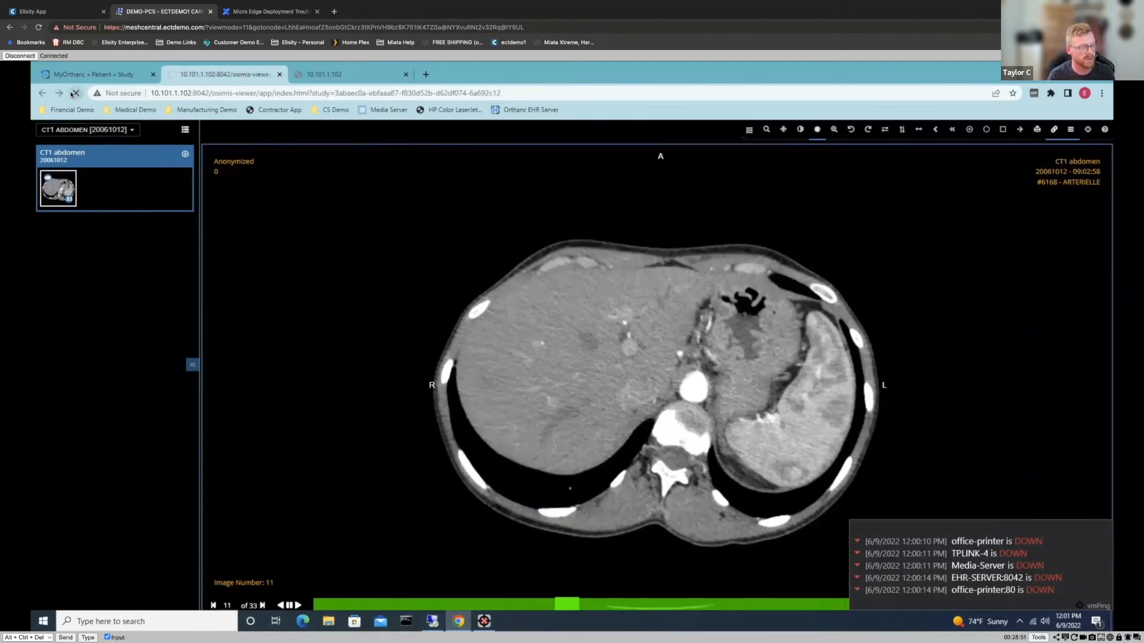
- Switch to Elisity and view the policies in the asset details of the user moved to Med_Contractors
click(53, 11)
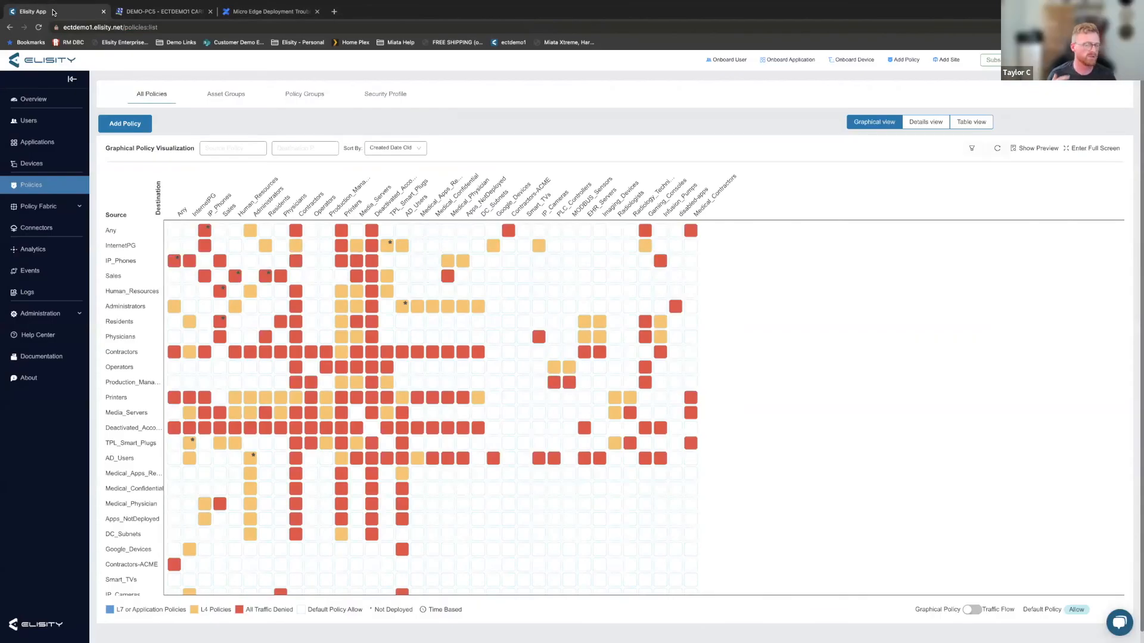
click(39, 122)
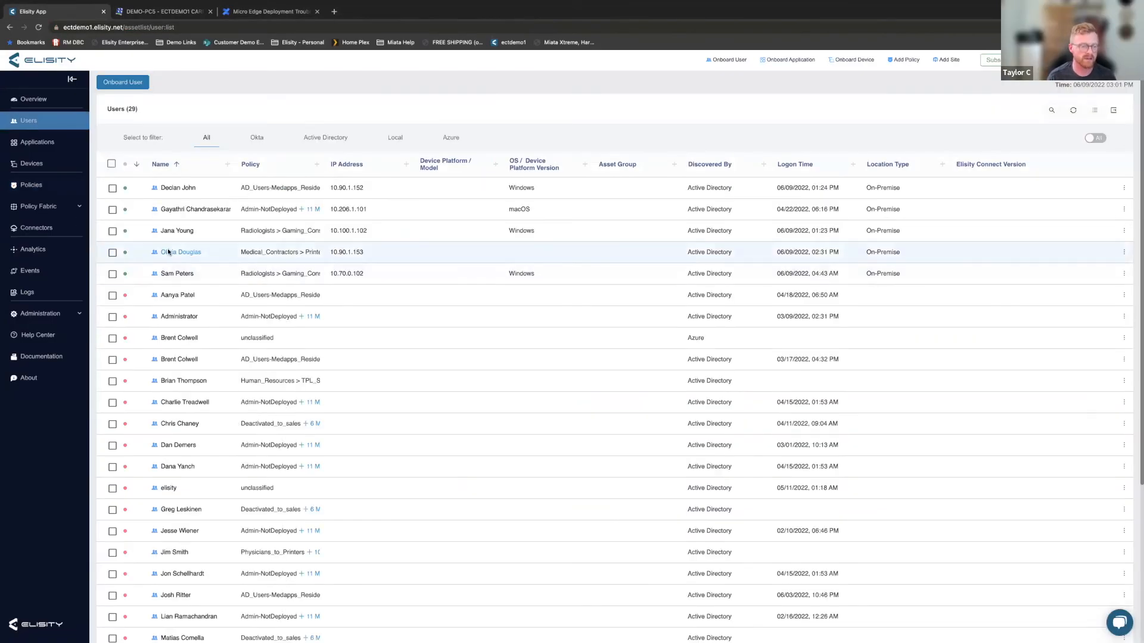
click(180, 251)
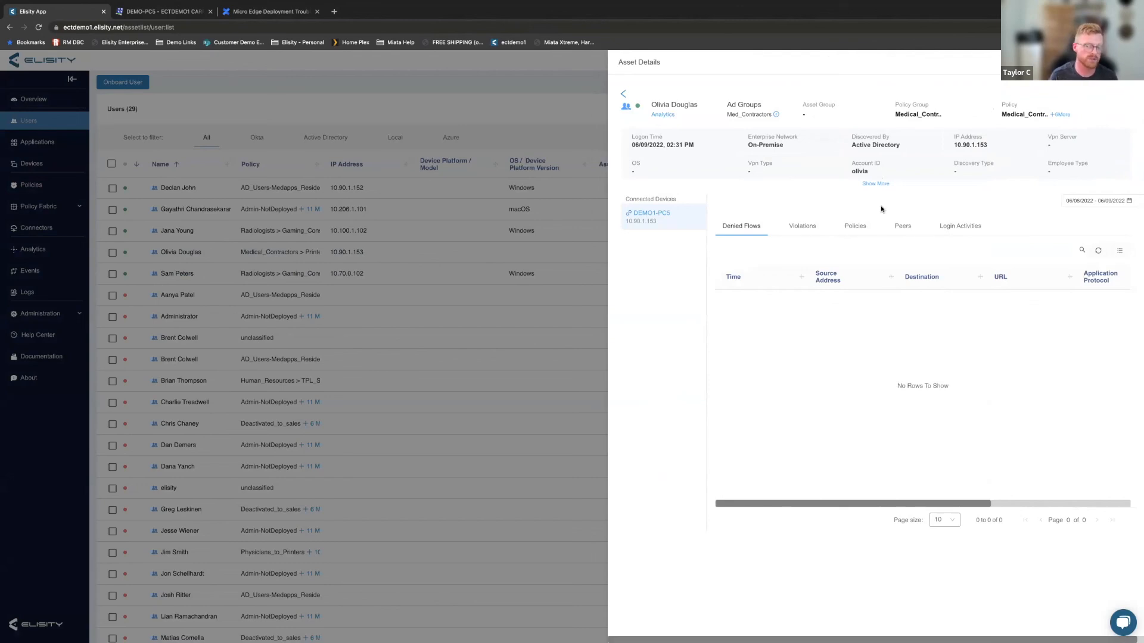
click(855, 230)
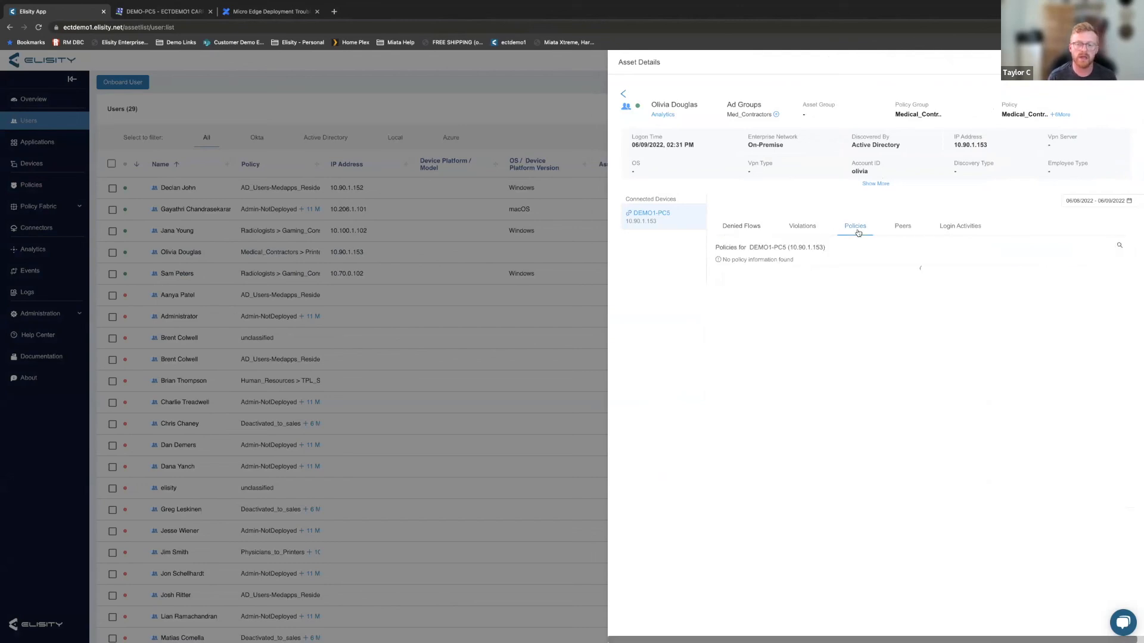